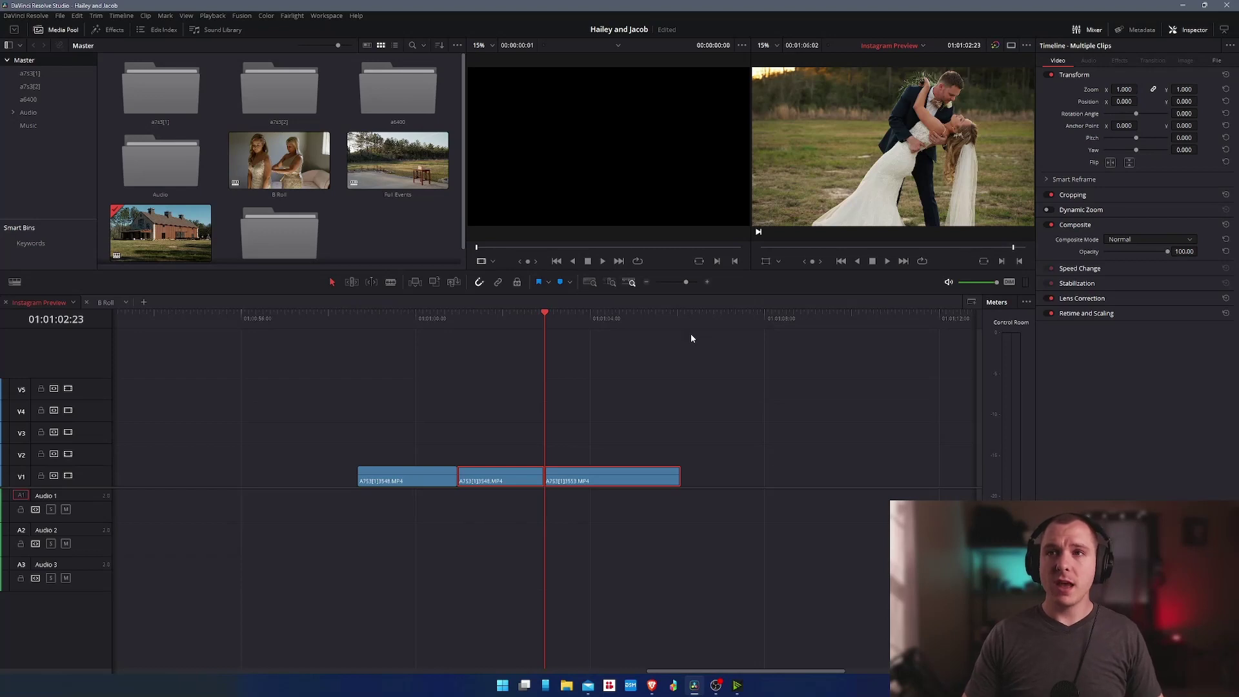
# Step: Select the three V1 wedding clips and scrub back through them to preview frames
pyautogui.click(614, 407)
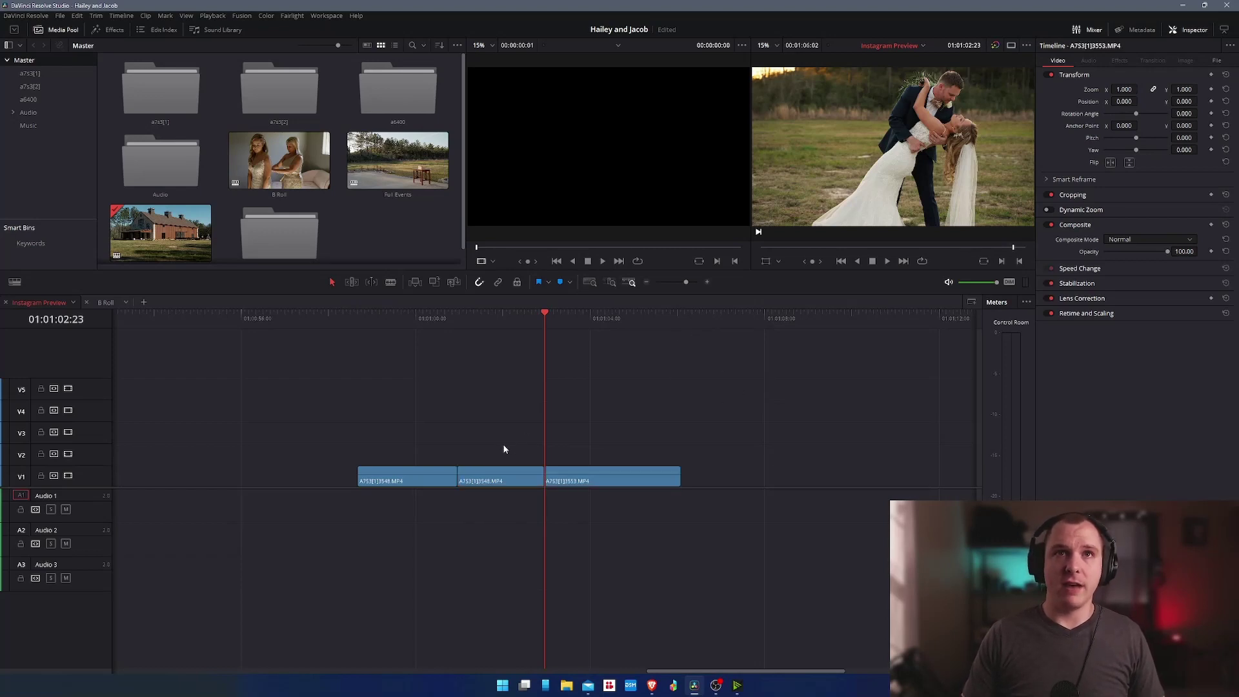
pyautogui.moveTo(306, 382); pyautogui.dragTo(771, 561)
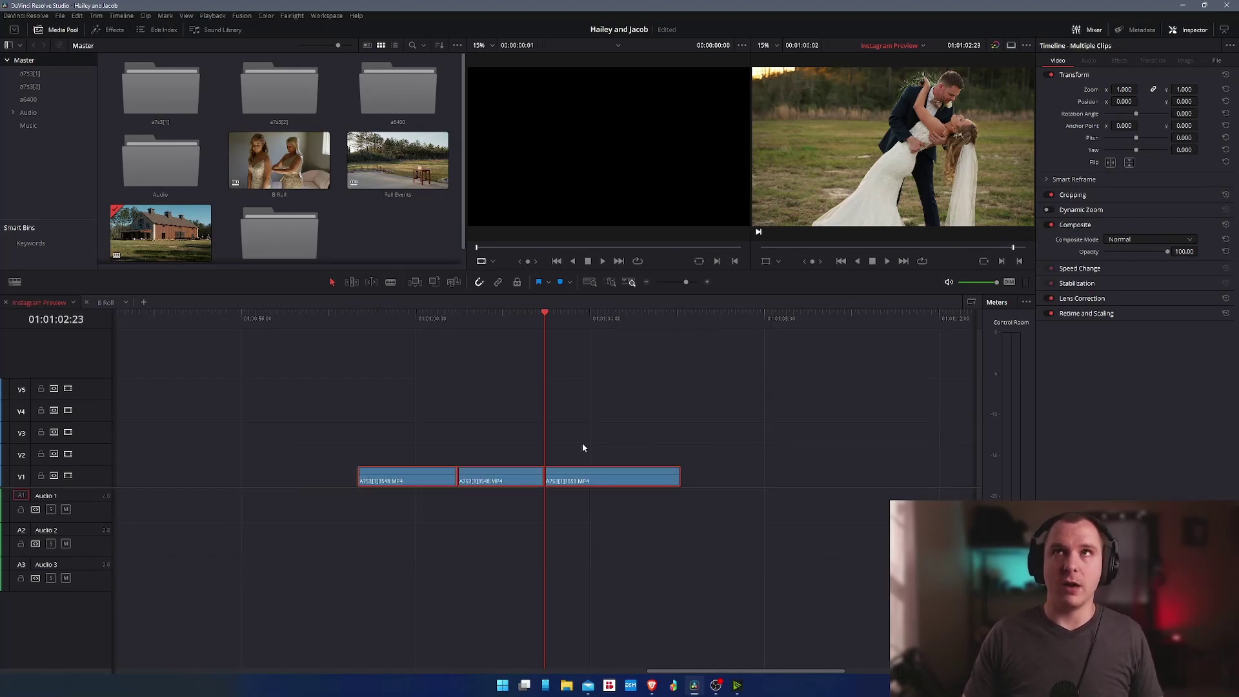
pyautogui.moveTo(544, 313); pyautogui.dragTo(505, 326)
pyautogui.moveTo(420, 319)
pyautogui.mouseDown()
pyautogui.moveTo(406, 323)
pyautogui.moveTo(428, 322)
pyautogui.moveTo(411, 328)
pyautogui.moveTo(425, 335)
pyautogui.mouseUp()
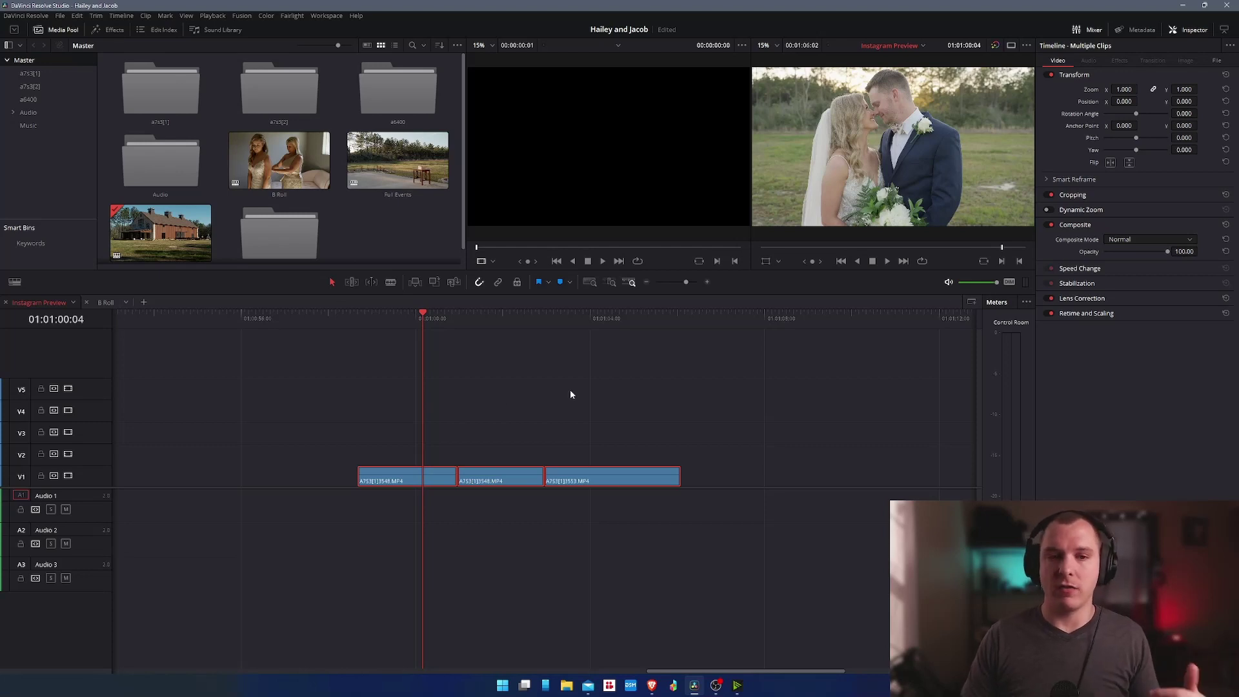
# Step: Deselect the clips and park the playhead on the clip to be graded
pyautogui.click(479, 383)
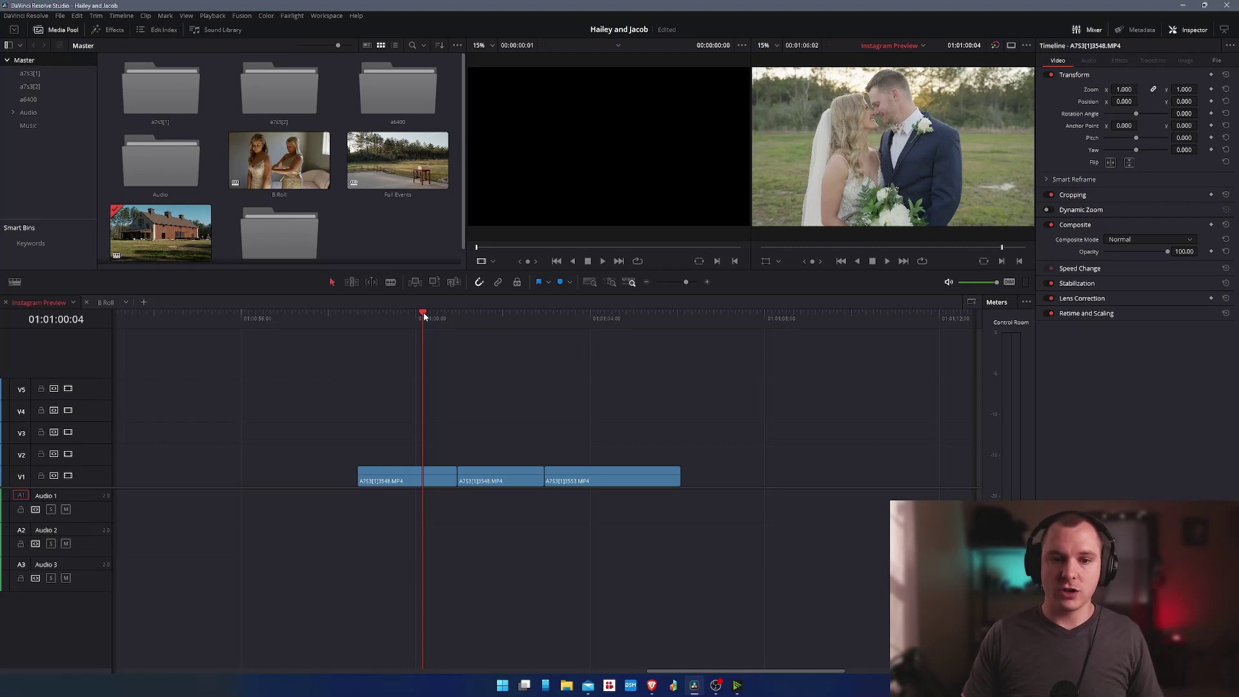
pyautogui.moveTo(423, 319); pyautogui.dragTo(501, 328)
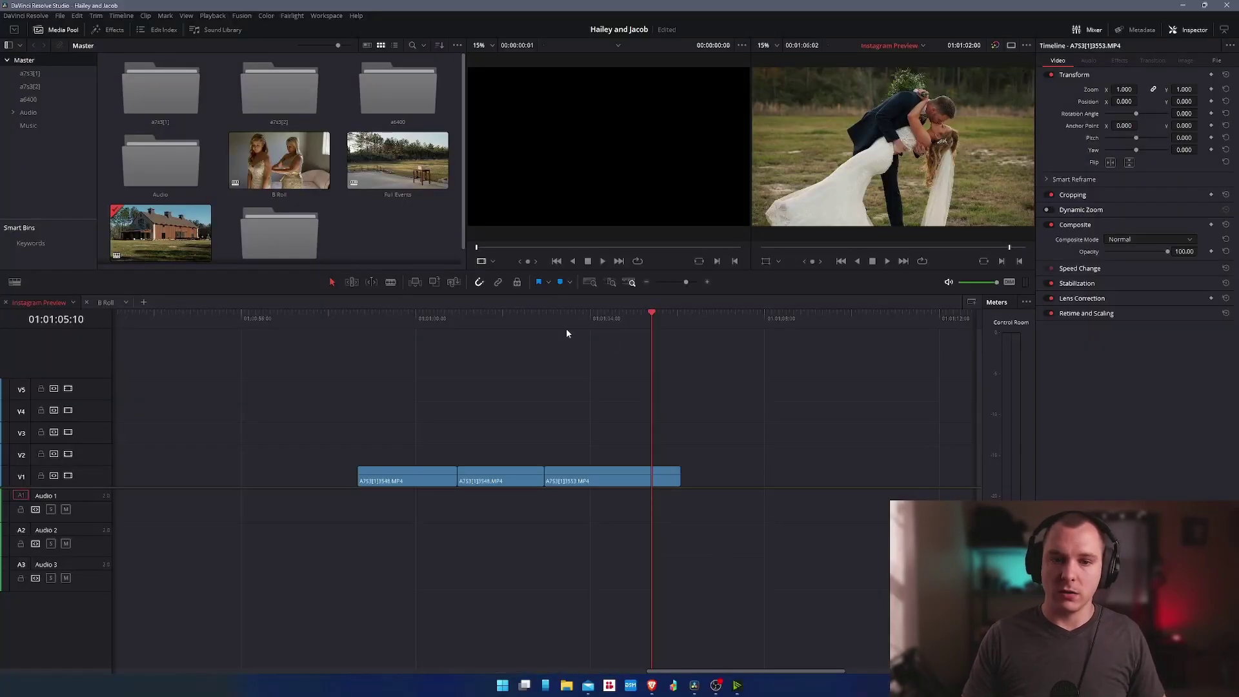
pyautogui.click(403, 318)
pyautogui.hotkey('shift', '6')
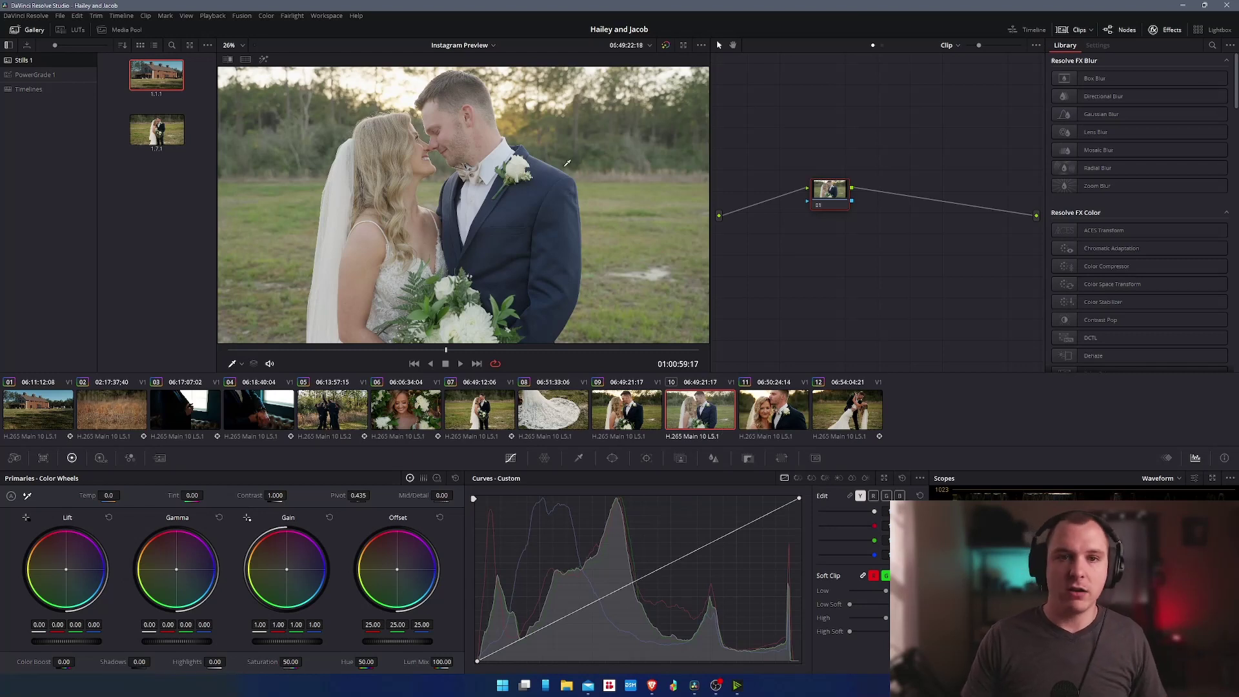
pyautogui.press('space')
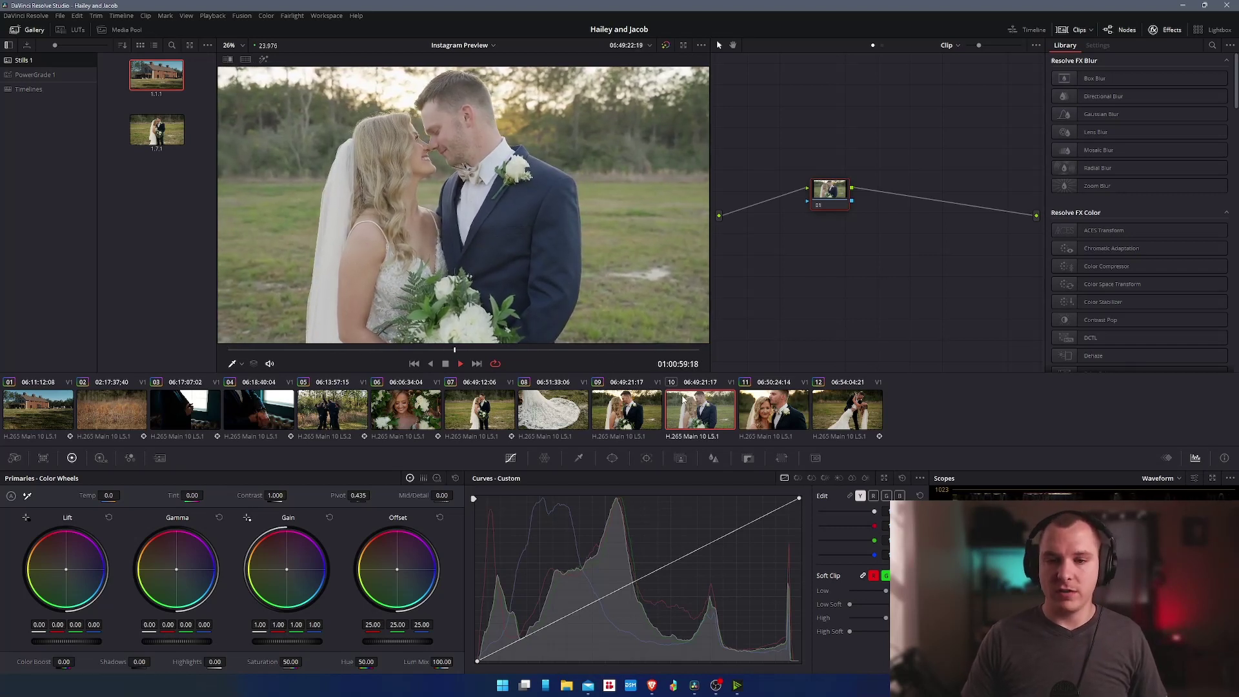
pyautogui.press('space')
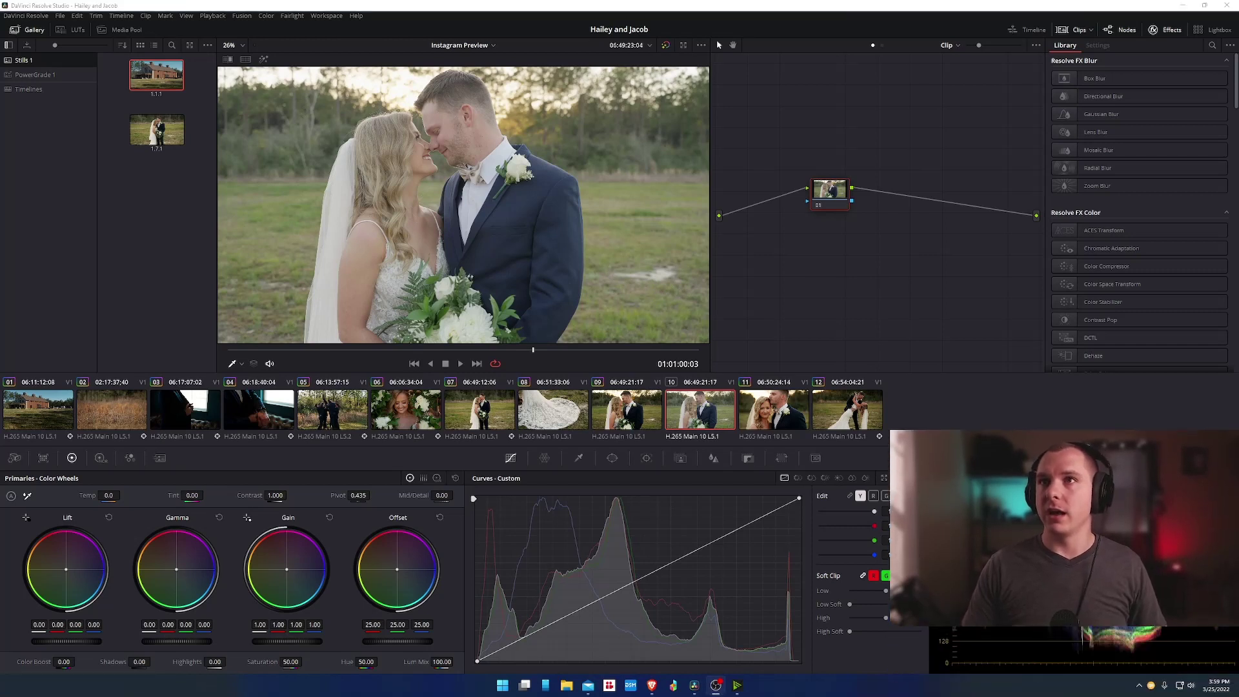
pyautogui.scroll(-5, 1140, 291)
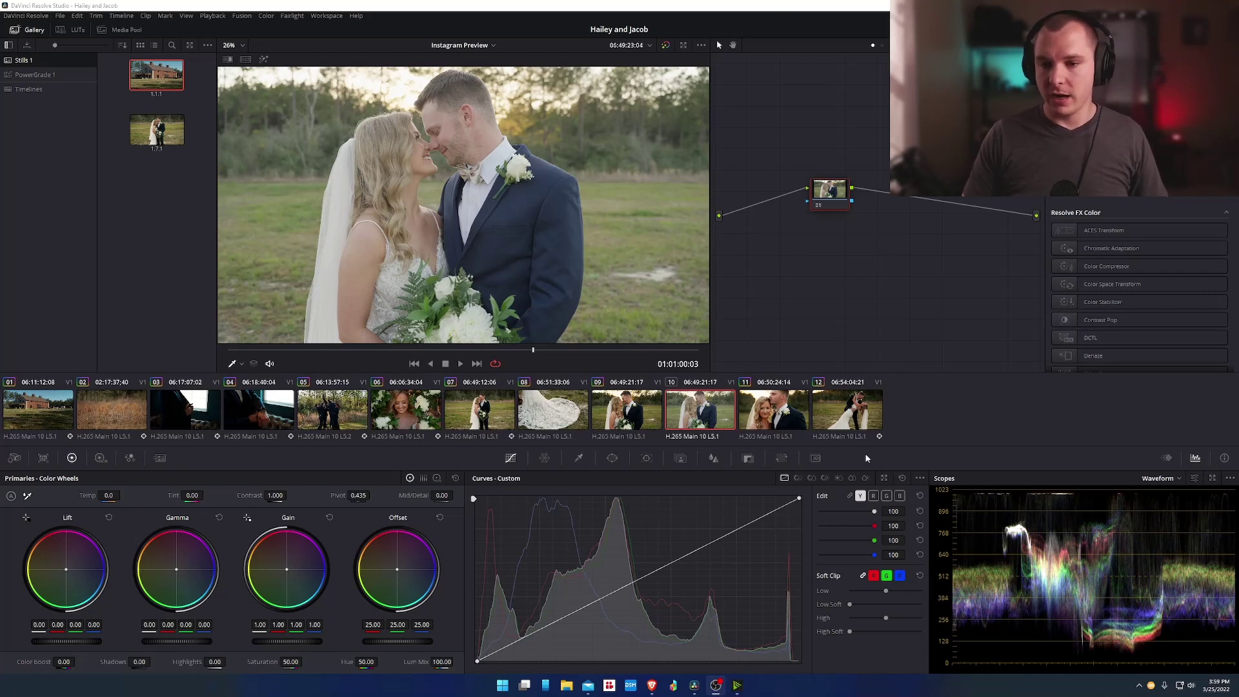
# Step: Turn on Editable Splines in the Curves options and add a control point mid-curve
pyautogui.click(921, 479)
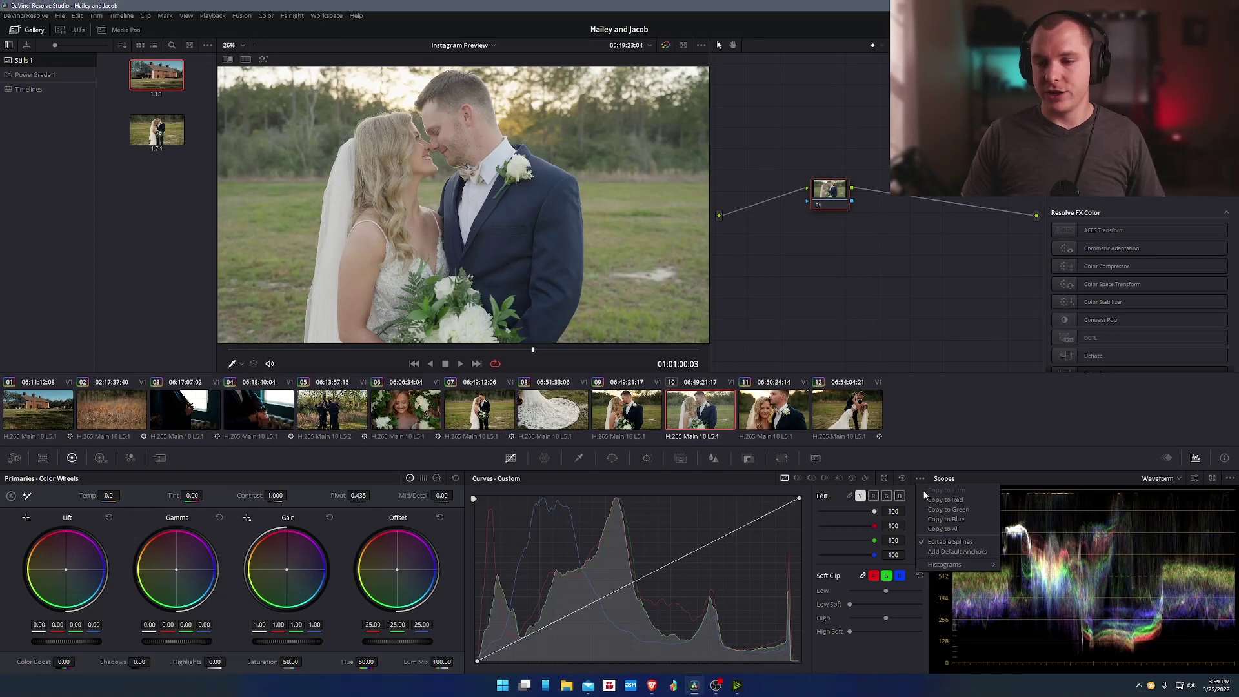
pyautogui.click(952, 543)
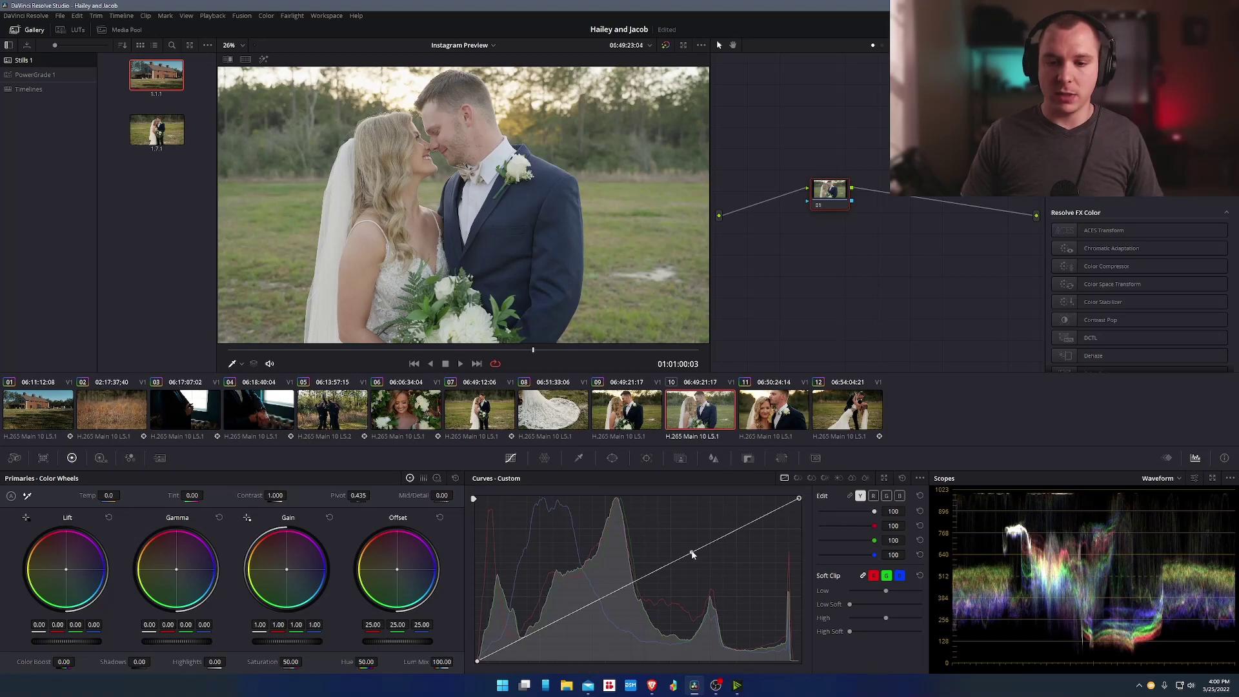
pyautogui.moveTo(689, 551)
pyautogui.mouseDown()
pyautogui.moveTo(651, 526)
pyautogui.moveTo(741, 569)
pyautogui.moveTo(672, 541)
pyautogui.moveTo(755, 595)
pyautogui.moveTo(592, 548)
pyautogui.moveTo(634, 645)
pyautogui.moveTo(675, 548)
pyautogui.moveTo(680, 559)
pyautogui.mouseUp()
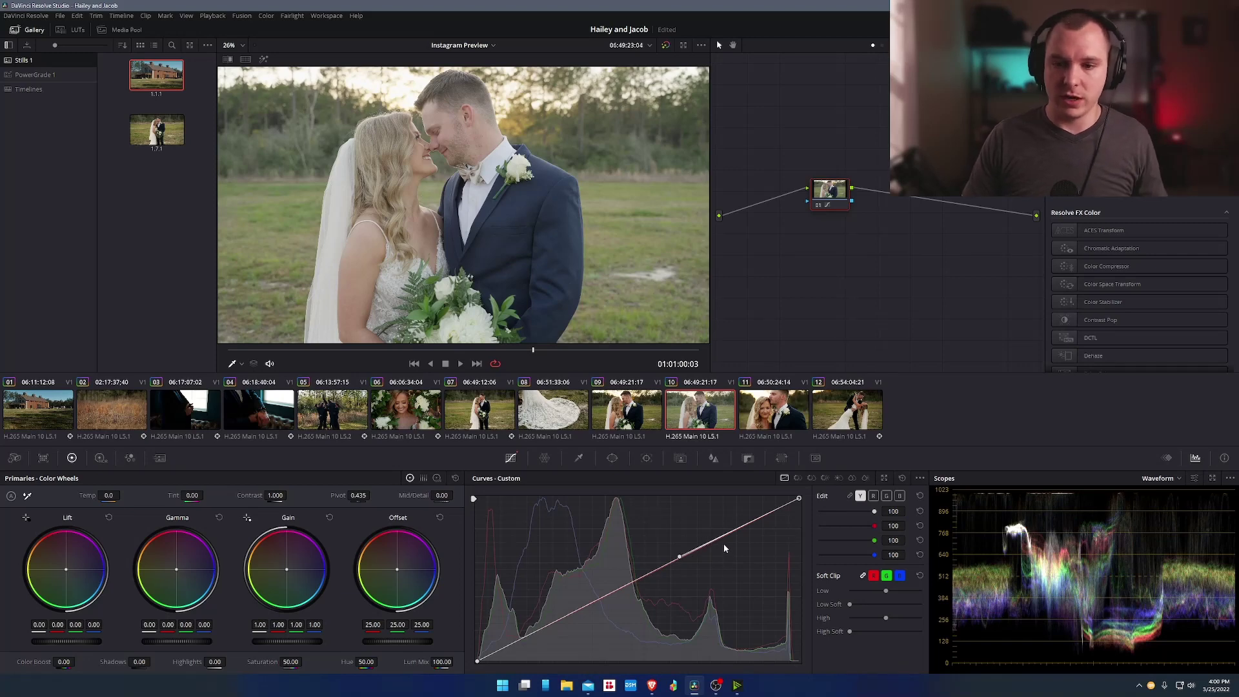
# Step: Link the RGB curves and bend them into an S-curve with deeper shadows
pyautogui.click(850, 497)
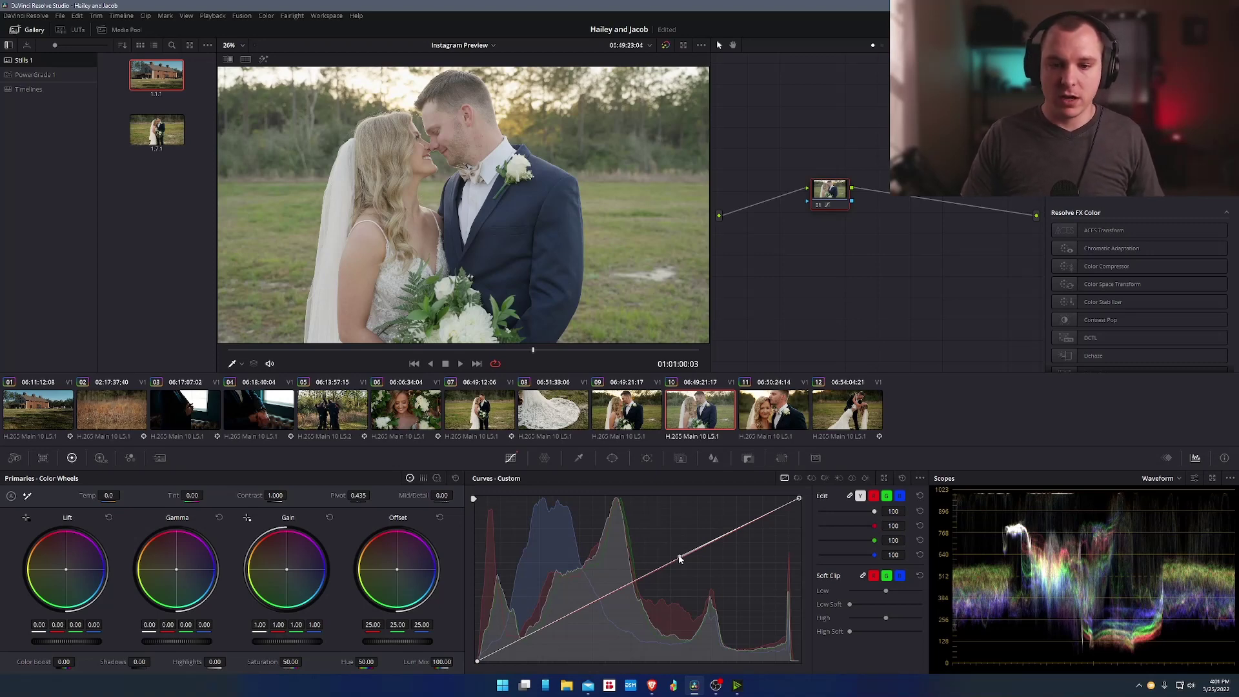
pyautogui.moveTo(679, 559); pyautogui.dragTo(670, 534)
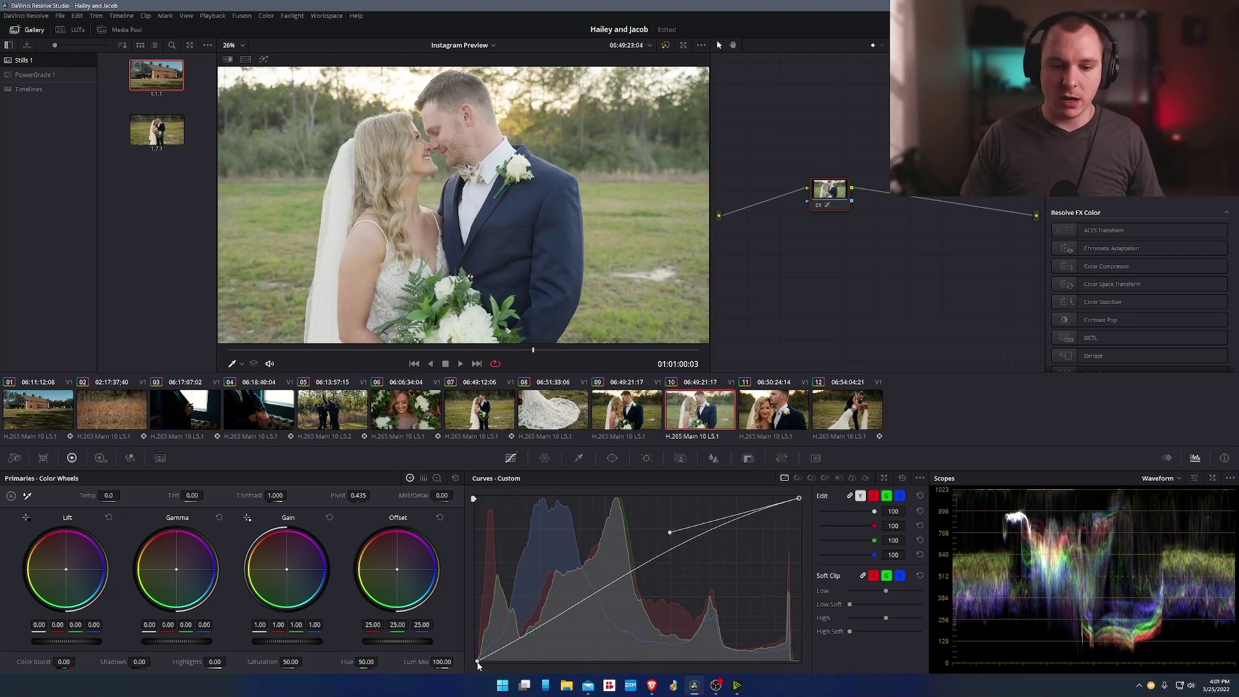
pyautogui.hotkey('ctrl', 'z')
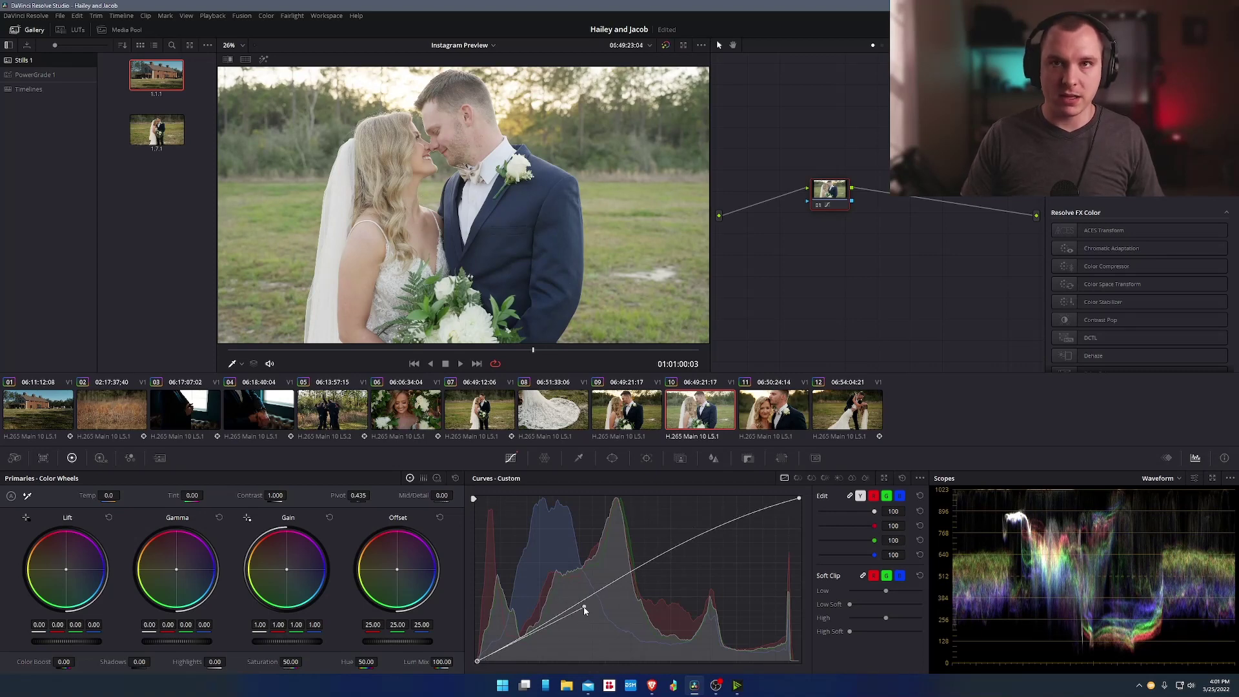
pyautogui.moveTo(584, 610); pyautogui.dragTo(644, 636)
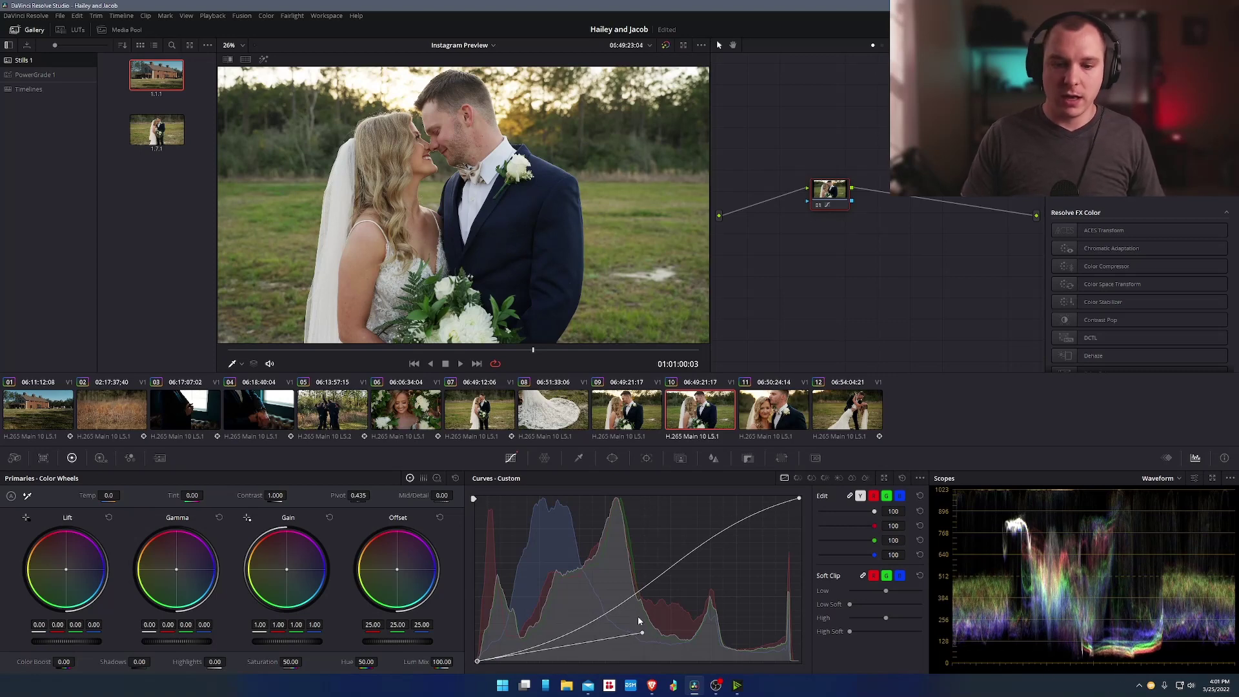
pyautogui.moveTo(644, 637); pyautogui.dragTo(648, 643)
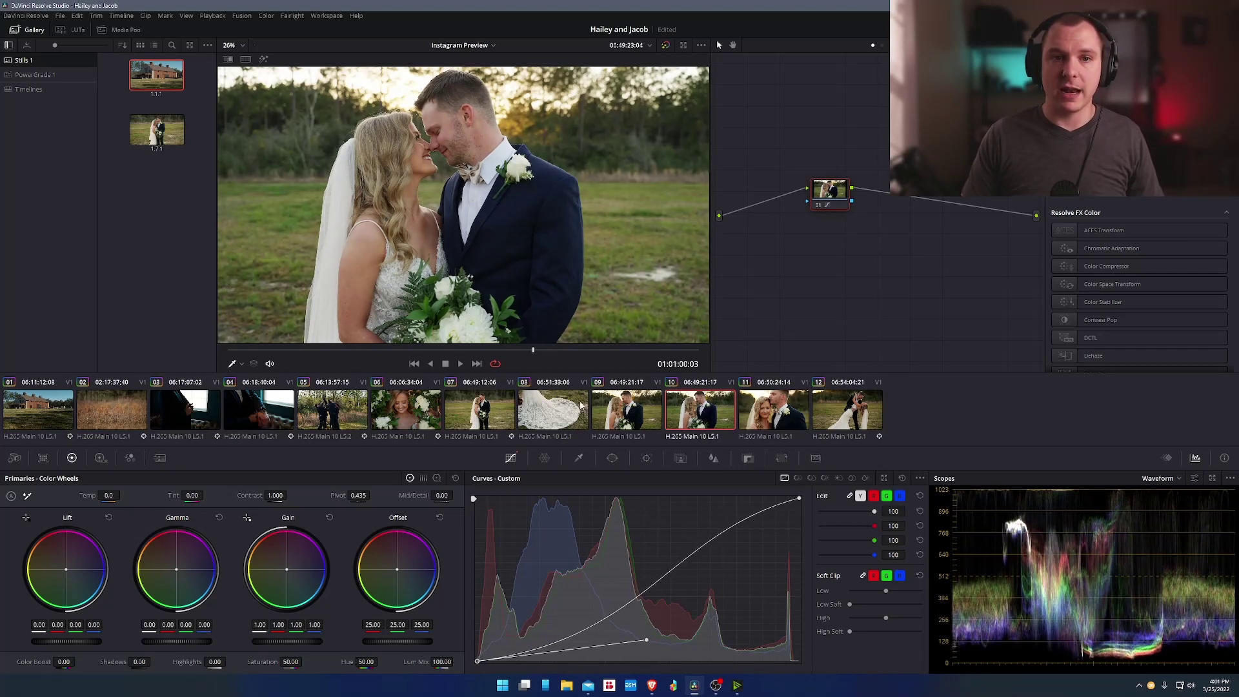
# Step: Toggle the viewer bypass repeatedly to compare the S-curve grade against the original
pyautogui.click(666, 46)
pyautogui.click(666, 46)
pyautogui.click(666, 45)
pyautogui.click(665, 46)
pyautogui.click(665, 45)
pyautogui.click(666, 45)
pyautogui.click(666, 46)
pyautogui.click(666, 45)
pyautogui.click(665, 45)
pyautogui.click(666, 45)
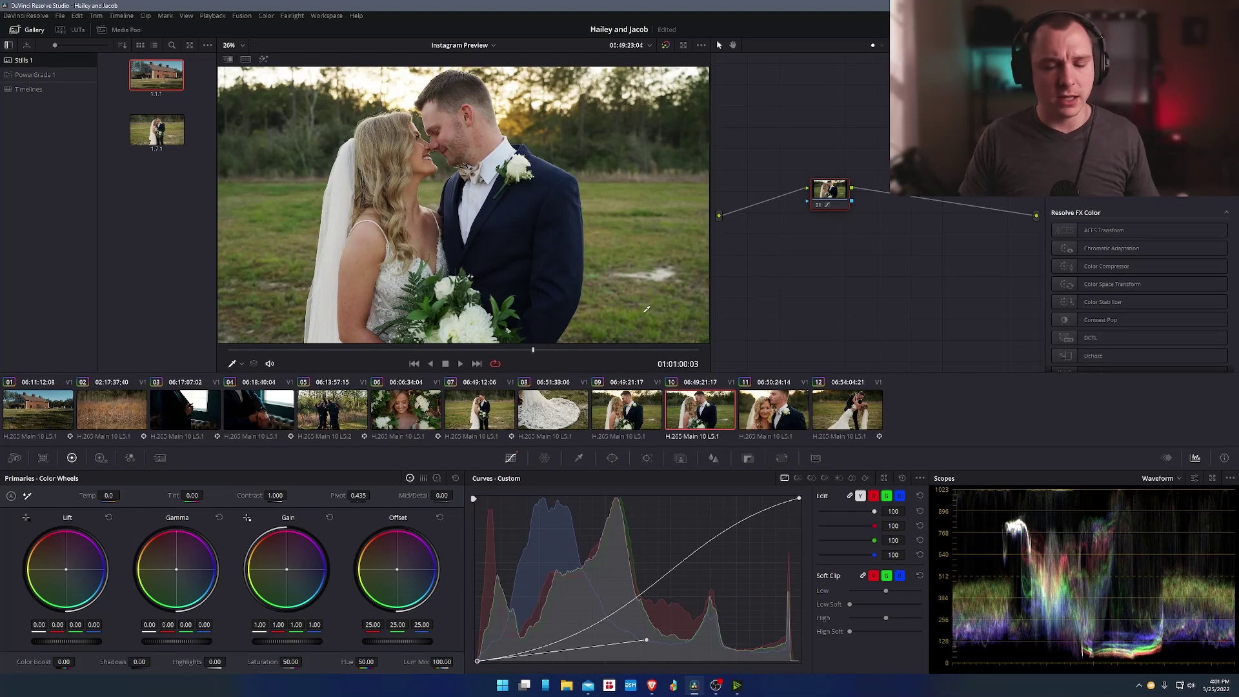
# Step: In the Color Warper, choose a hue-saturation grid point and raise its luma to 0.89
pyautogui.click(550, 459)
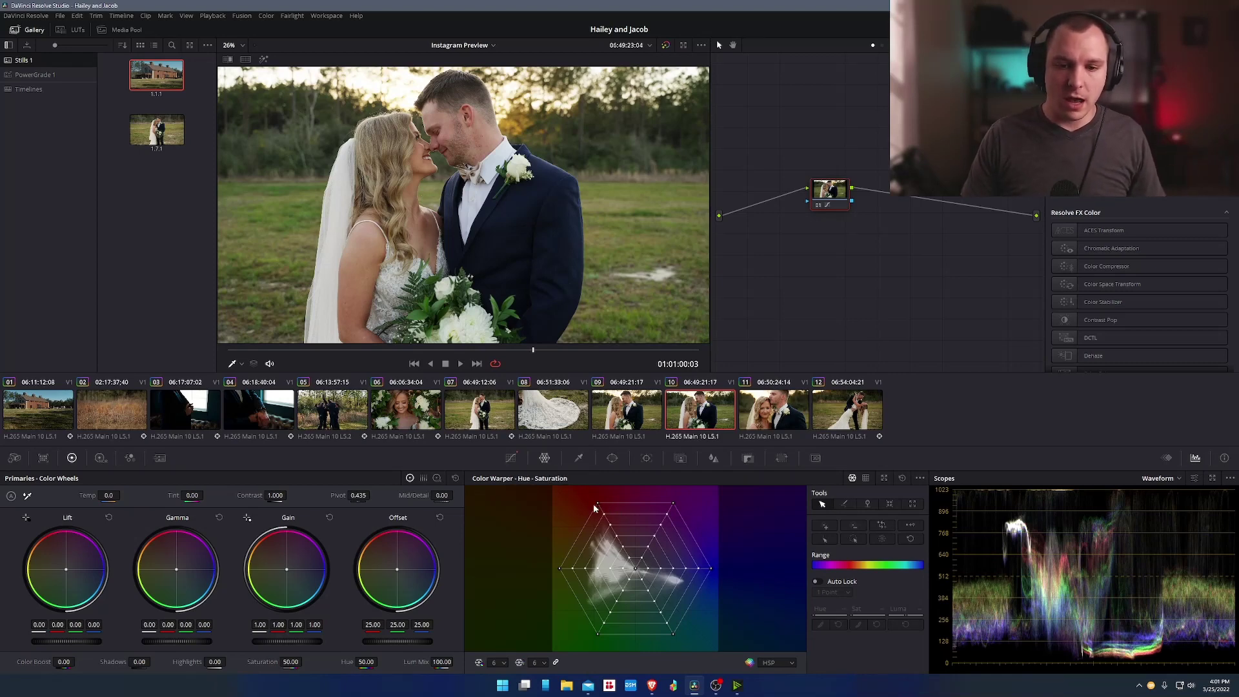
pyautogui.click(560, 569)
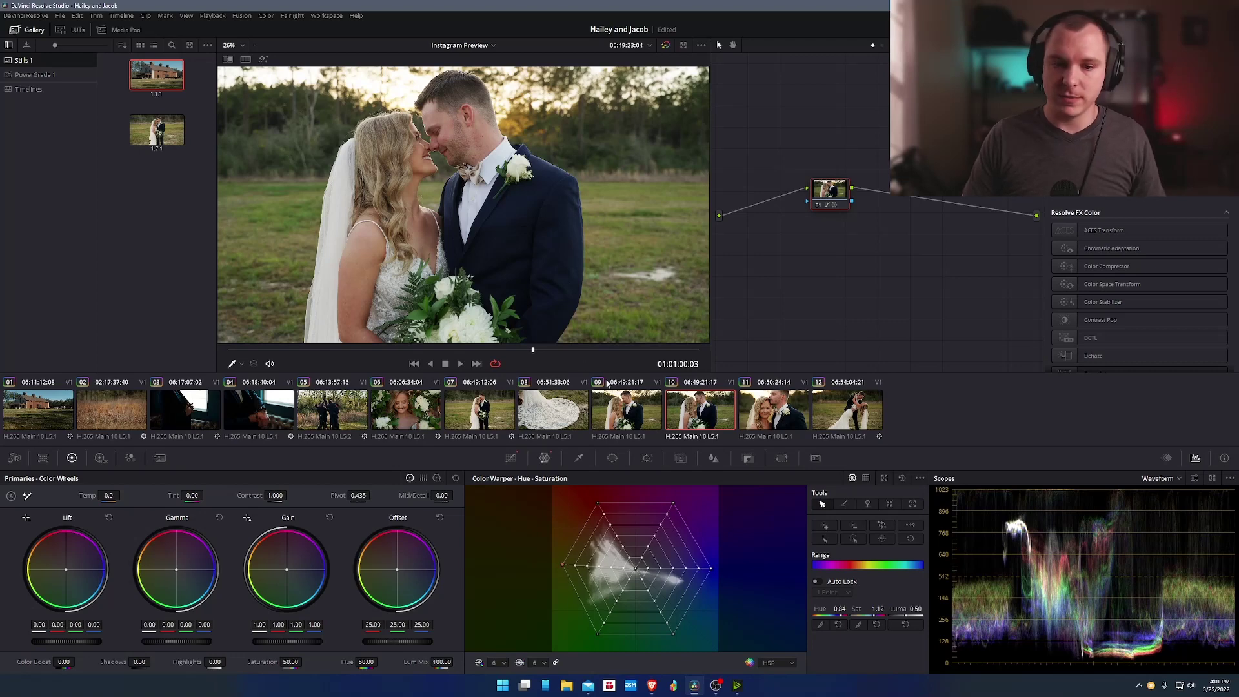
pyautogui.click(600, 510)
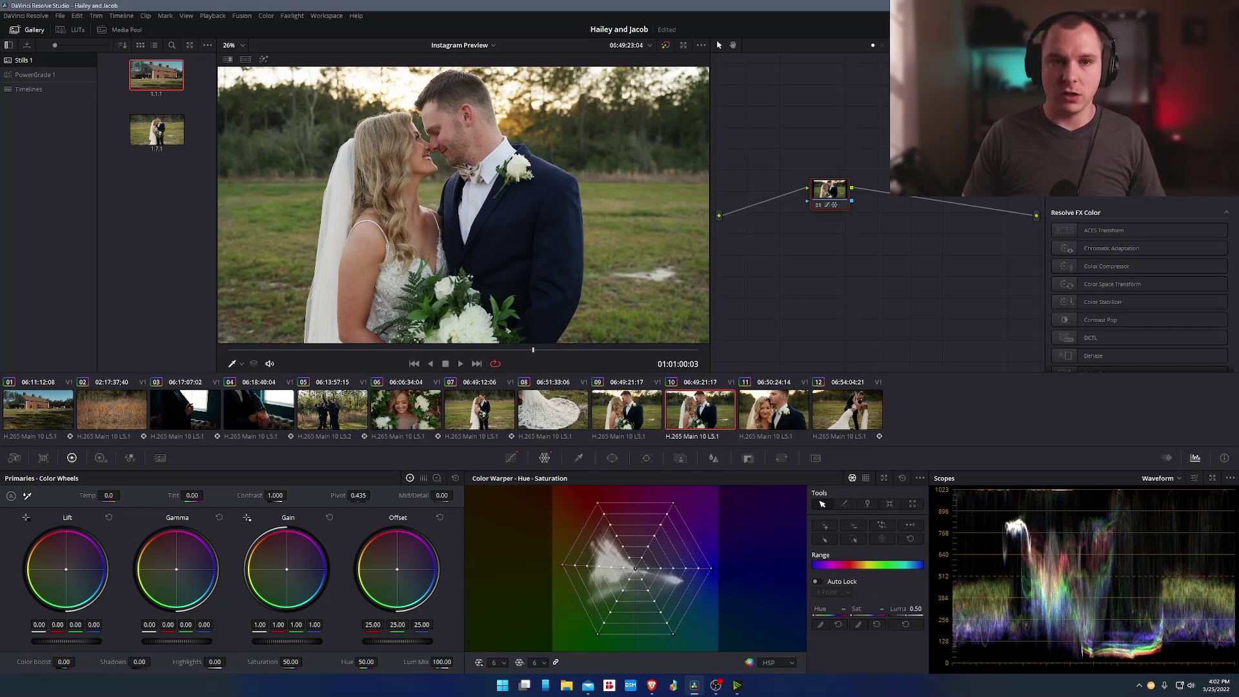
pyautogui.moveTo(915, 608); pyautogui.dragTo(968, 609)
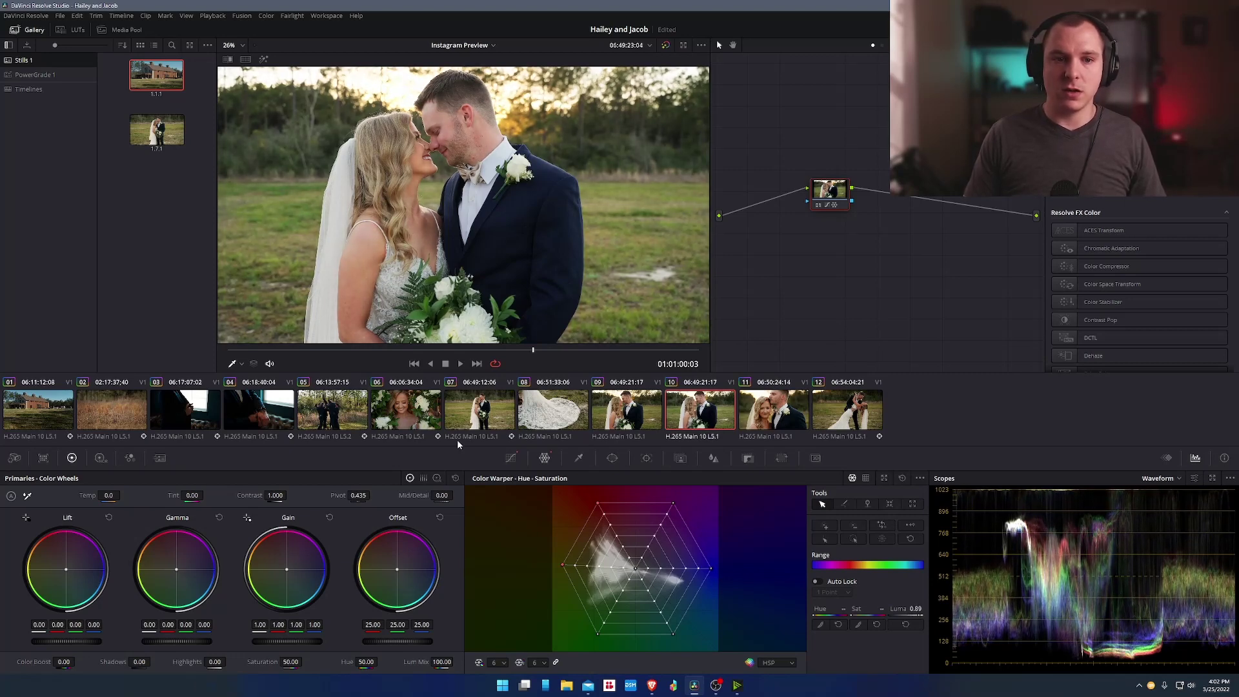
# Step: Flip the viewer bypass on and off several times to check the grade against the original
pyautogui.click(665, 45)
pyautogui.click(667, 47)
pyautogui.click(667, 46)
pyautogui.click(667, 46)
pyautogui.click(667, 46)
pyautogui.click(666, 47)
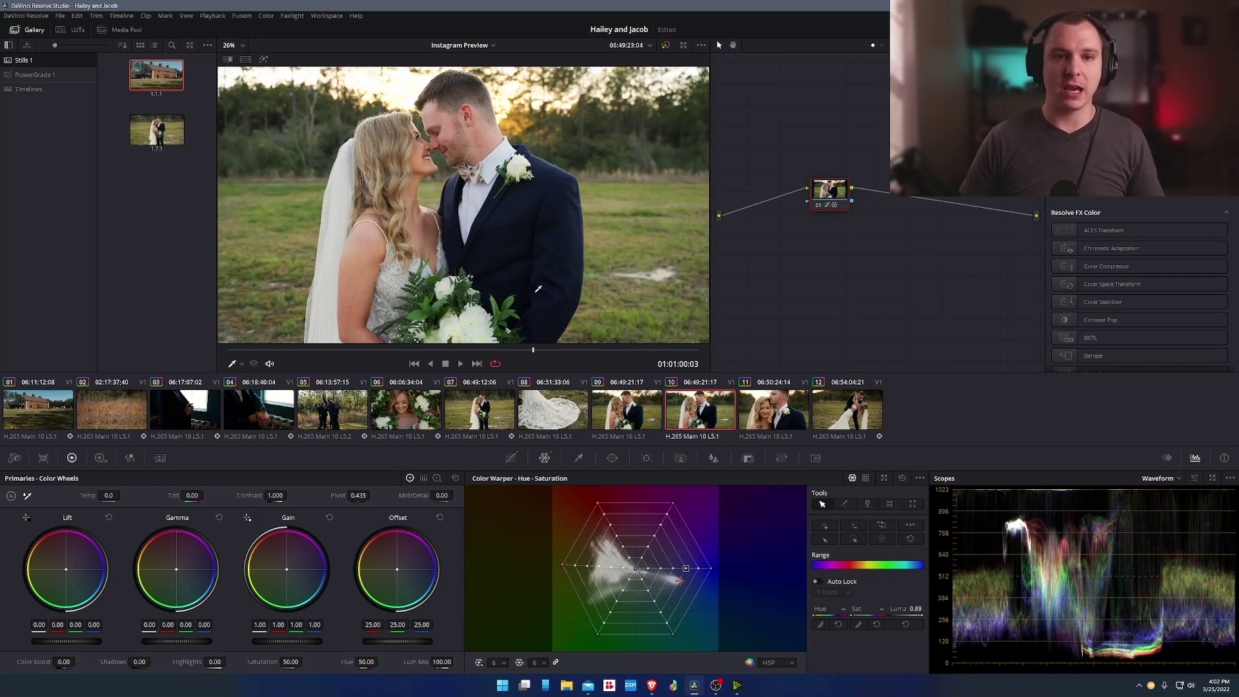
pyautogui.scroll(2, 478, 194)
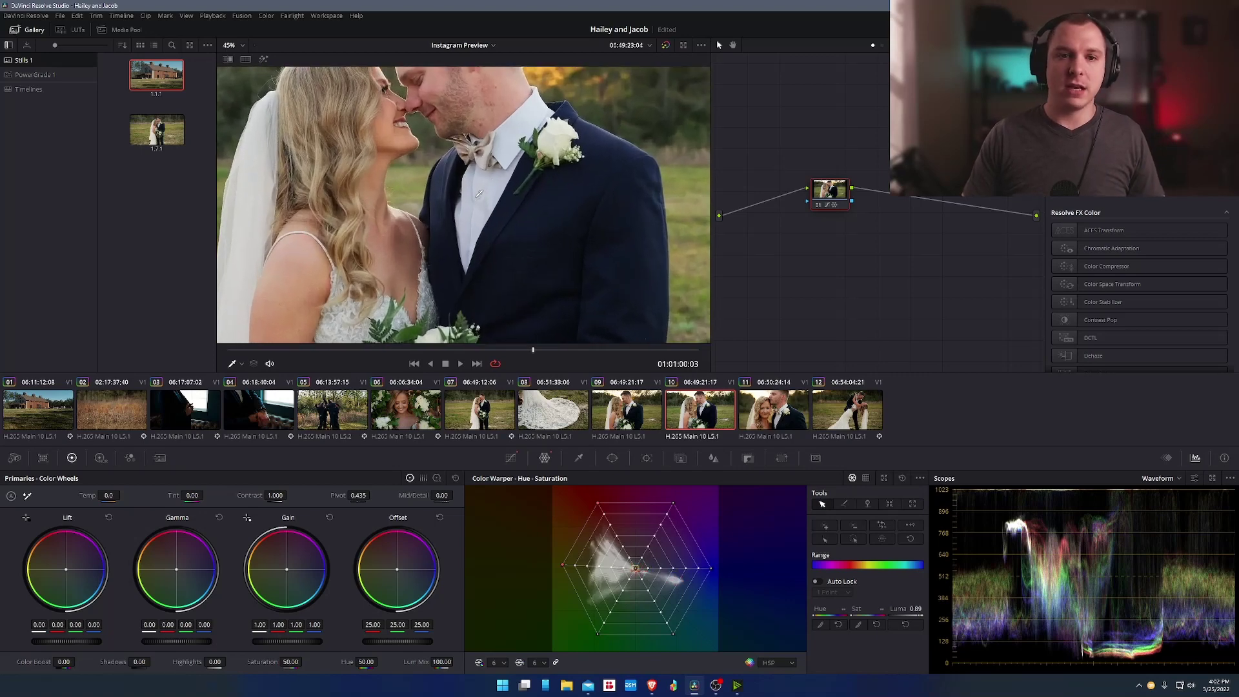
pyautogui.scroll(-3, 479, 194)
pyautogui.scroll(2, 479, 194)
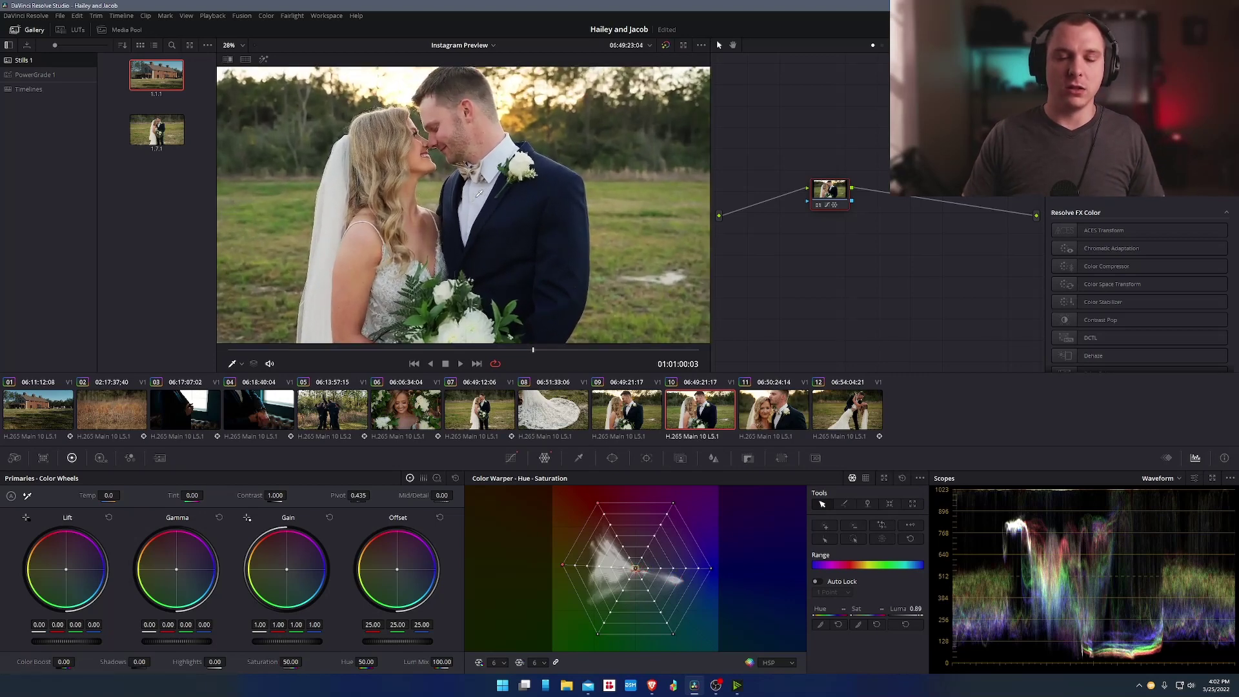
pyautogui.click(667, 45)
pyautogui.click(667, 45)
pyautogui.click(667, 46)
pyautogui.click(667, 46)
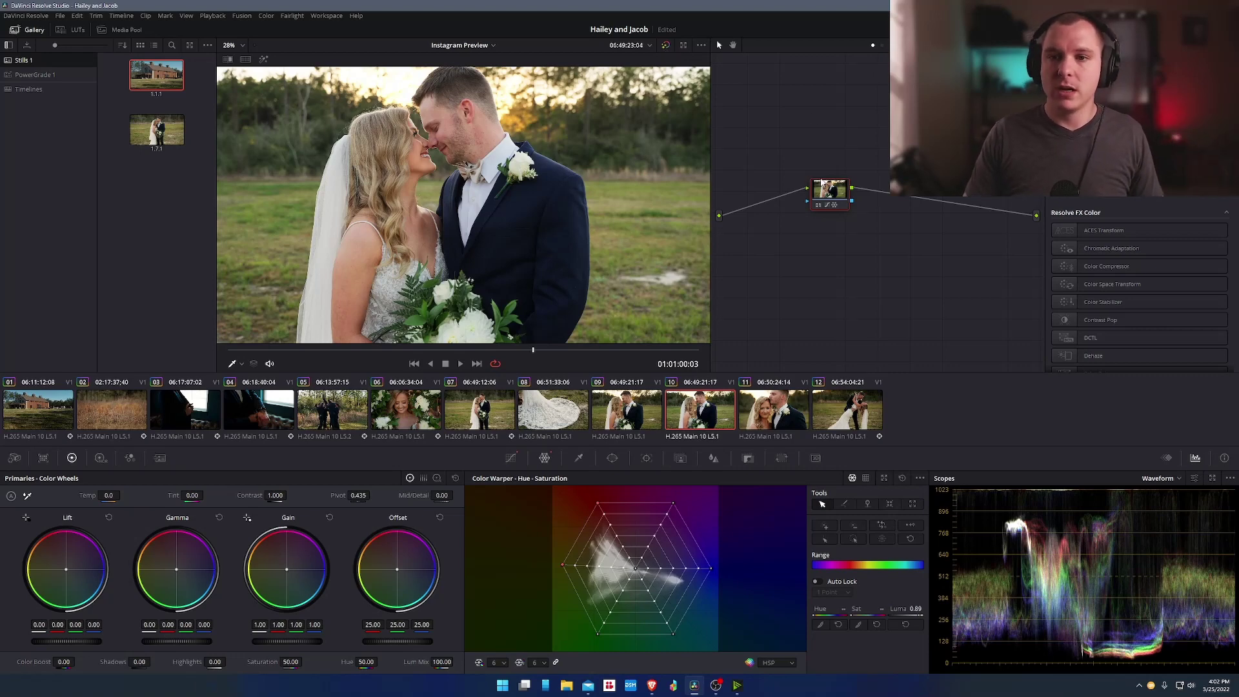
# Step: Shift node 01 left in the node editor and bring the Curves palette back
pyautogui.moveTo(823, 191); pyautogui.dragTo(804, 194)
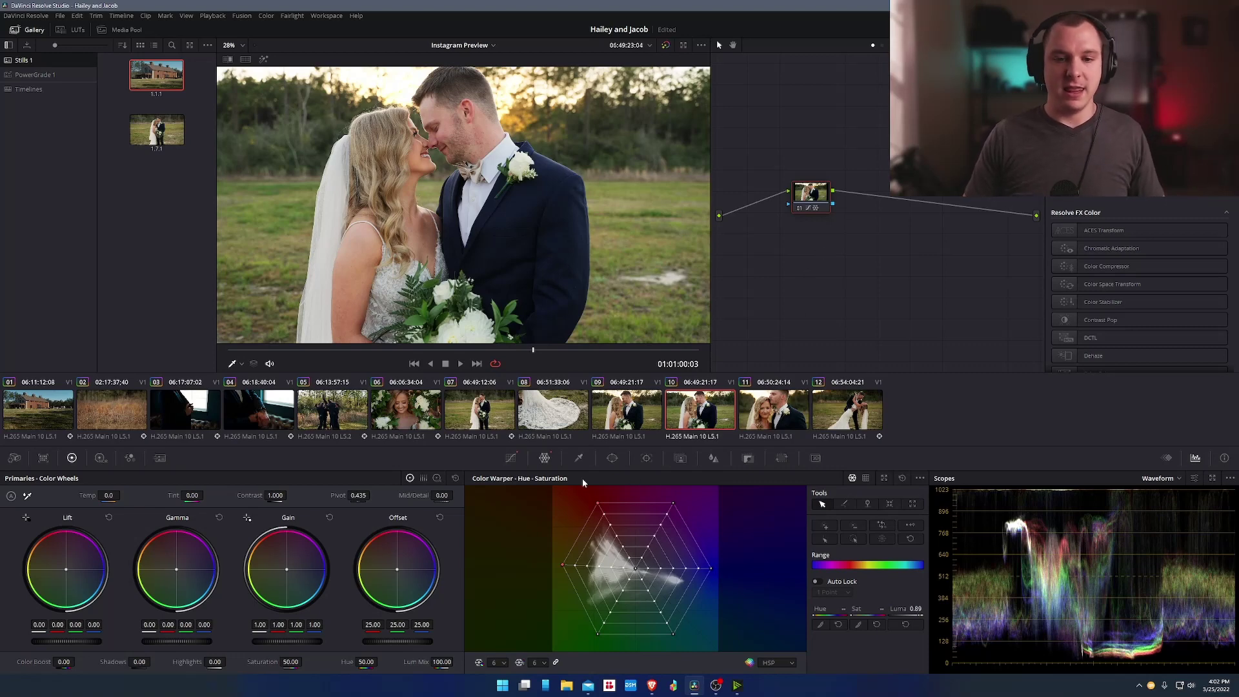
pyautogui.click(512, 458)
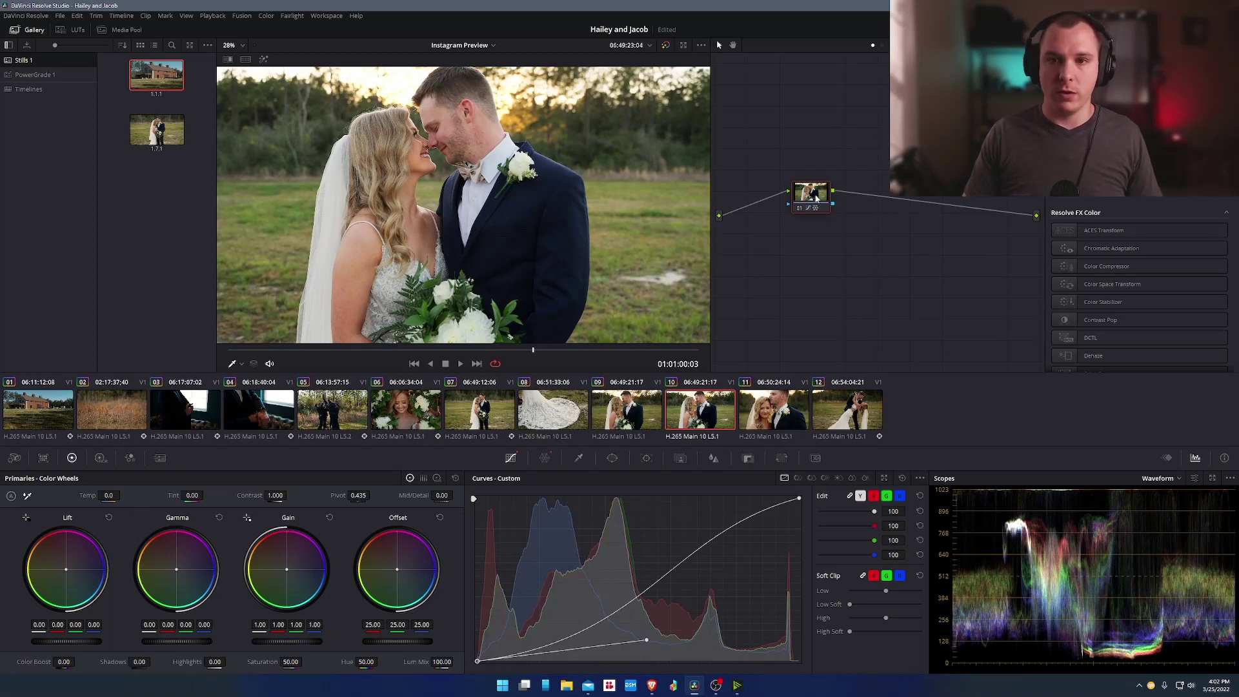
pyautogui.moveTo(817, 198); pyautogui.dragTo(806, 198)
pyautogui.rightClick(895, 233)
# Step: Add a serial node 02 after node 01 and place it beside it
pyautogui.moveTo(968, 246)
pyautogui.click(1062, 249)
pyautogui.moveTo(889, 207); pyautogui.dragTo(873, 191)
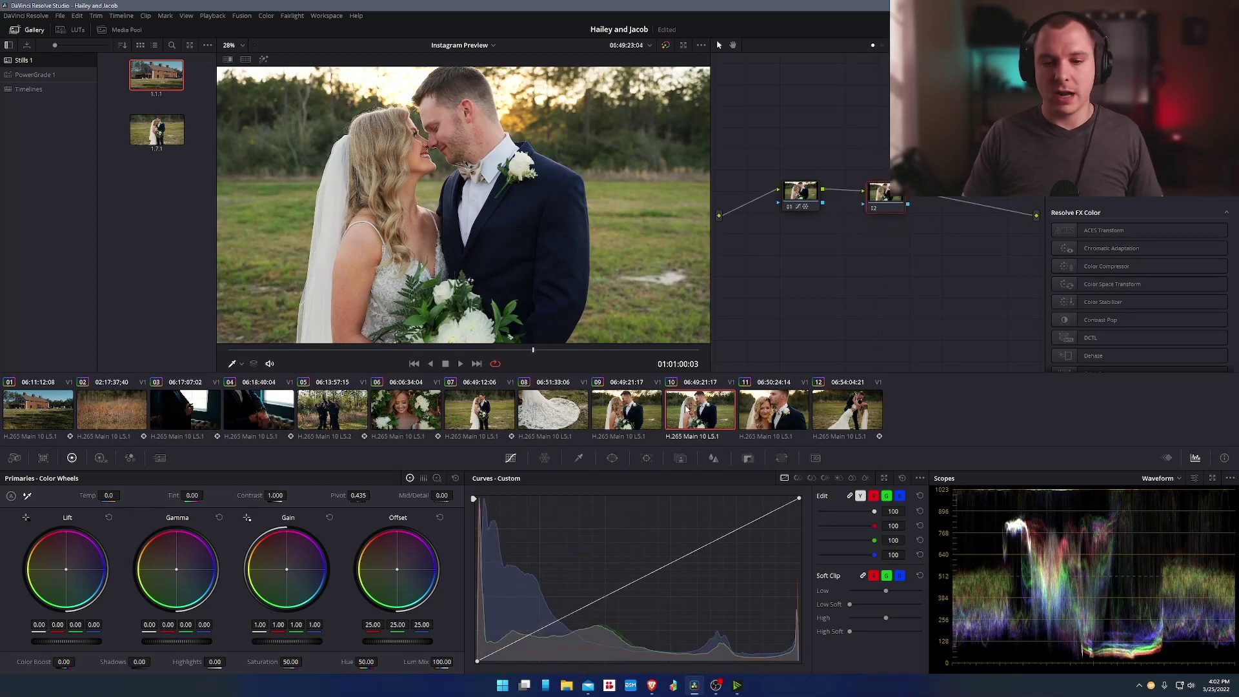
# Step: Try a red-channel shadow adjustment on node 02, compare it on and off, then delete the node
pyautogui.click(874, 497)
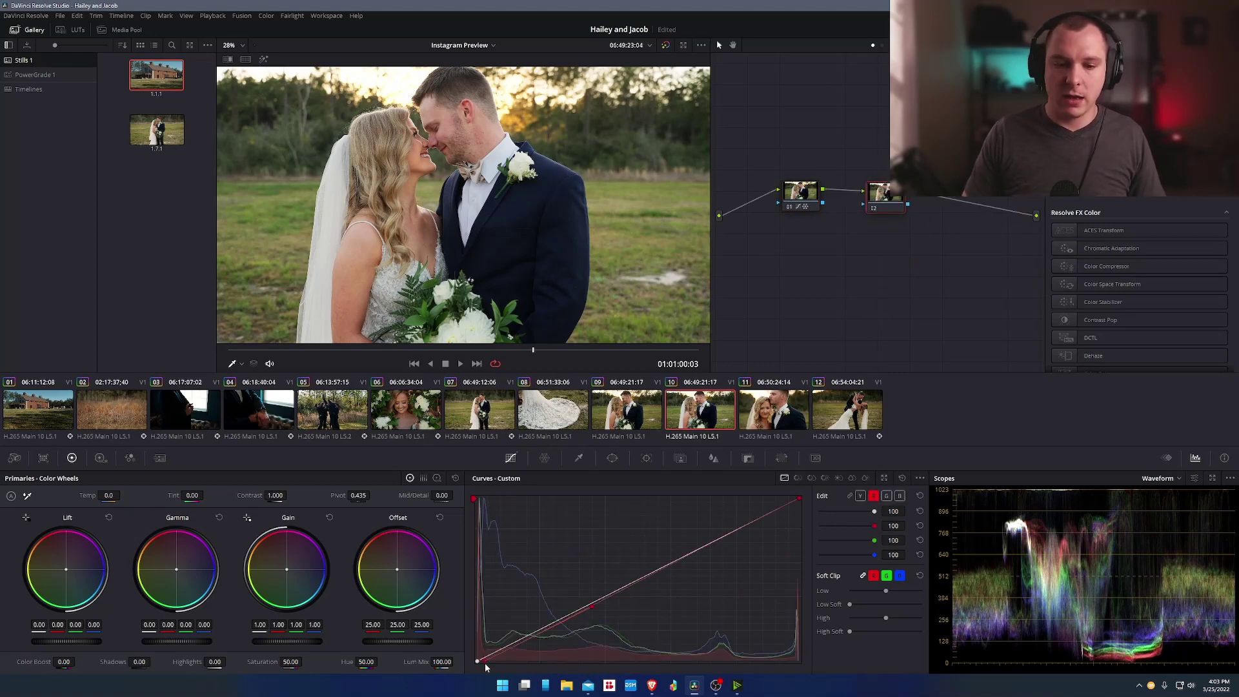
pyautogui.moveTo(487, 667); pyautogui.dragTo(564, 617)
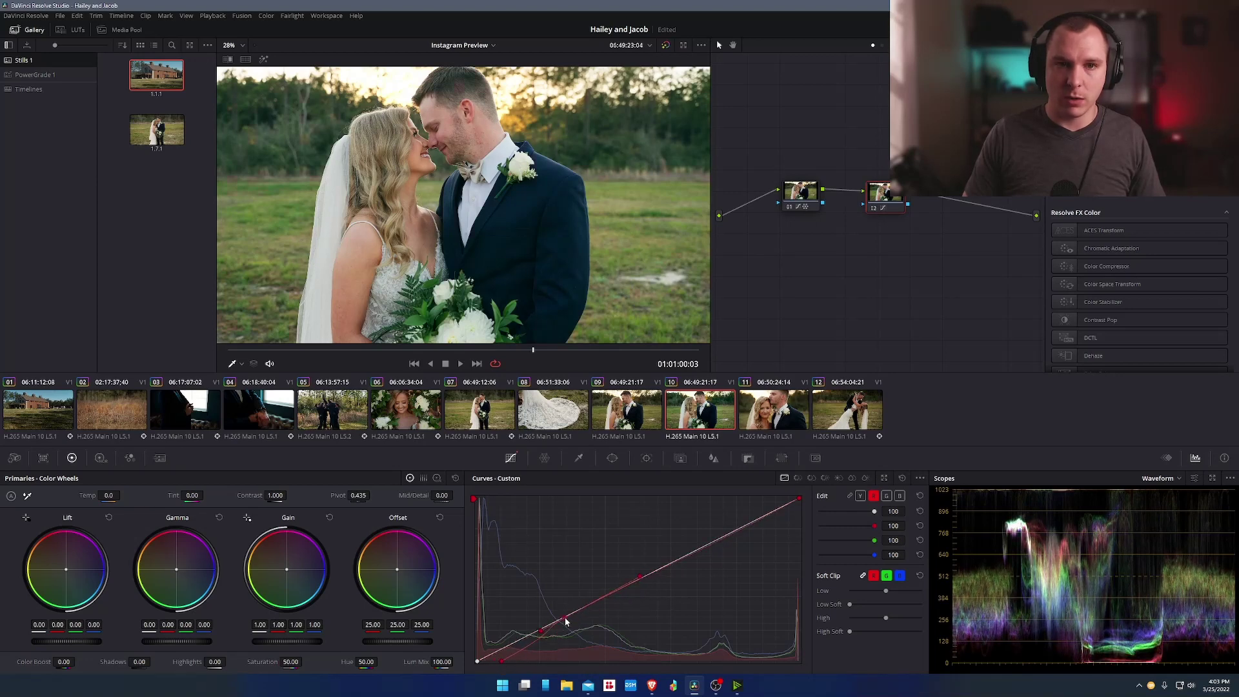
pyautogui.click(874, 208)
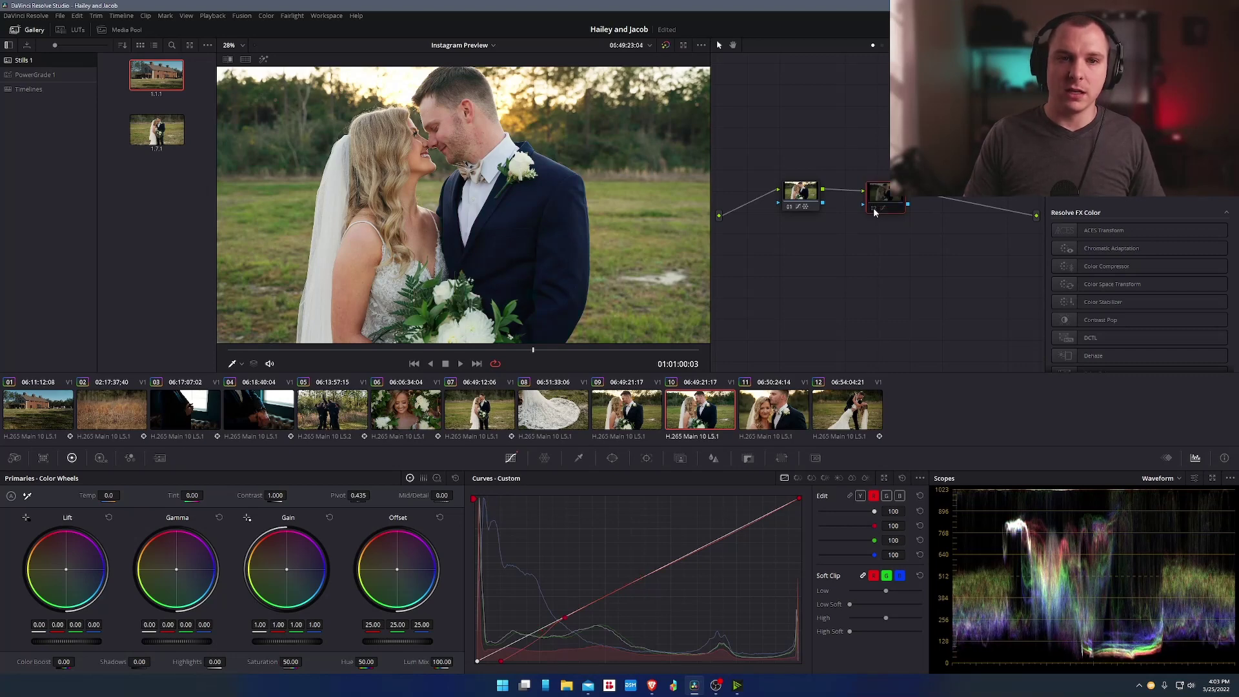
pyautogui.click(876, 209)
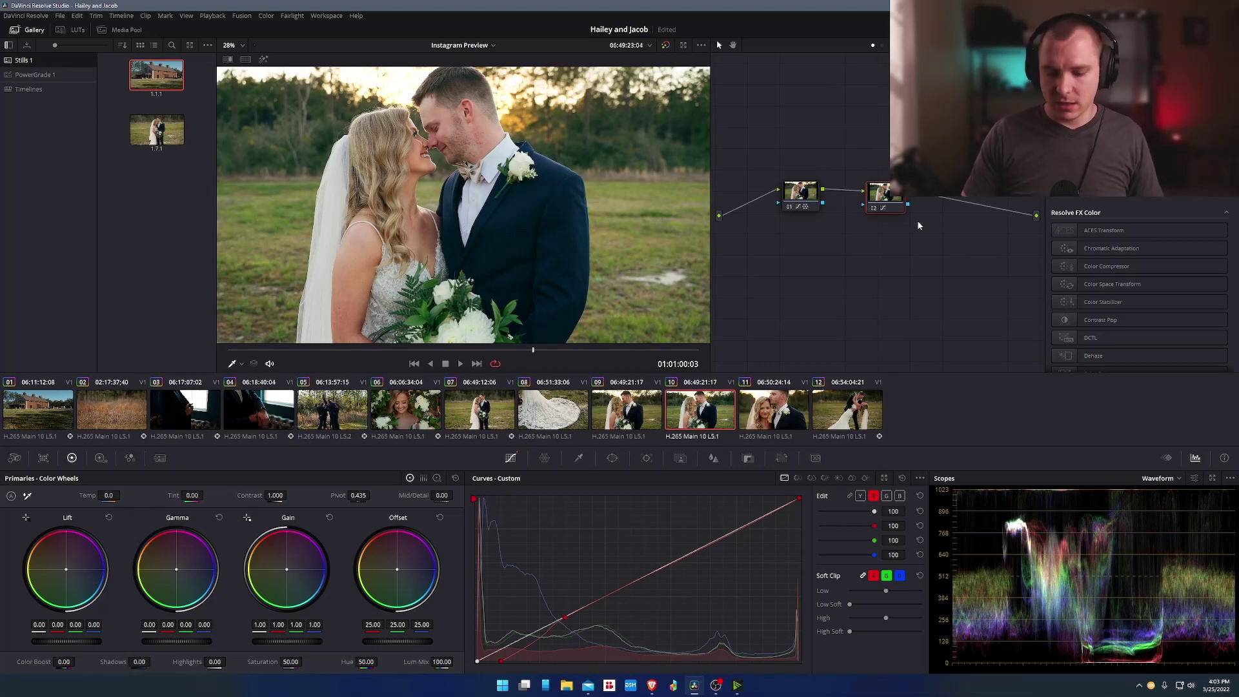
pyautogui.press('Delete')
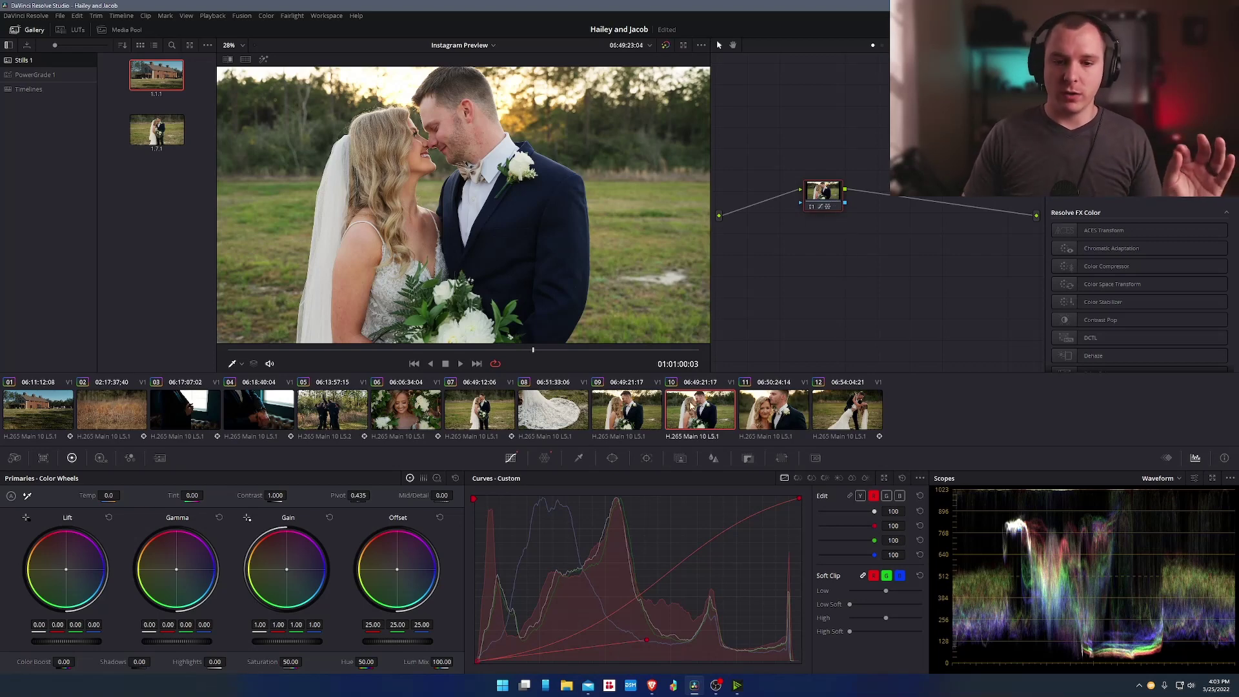
# Step: Relink the YRGB curves, toggle Editable Splines, and select both curve end points to show handles
pyautogui.click(848, 496)
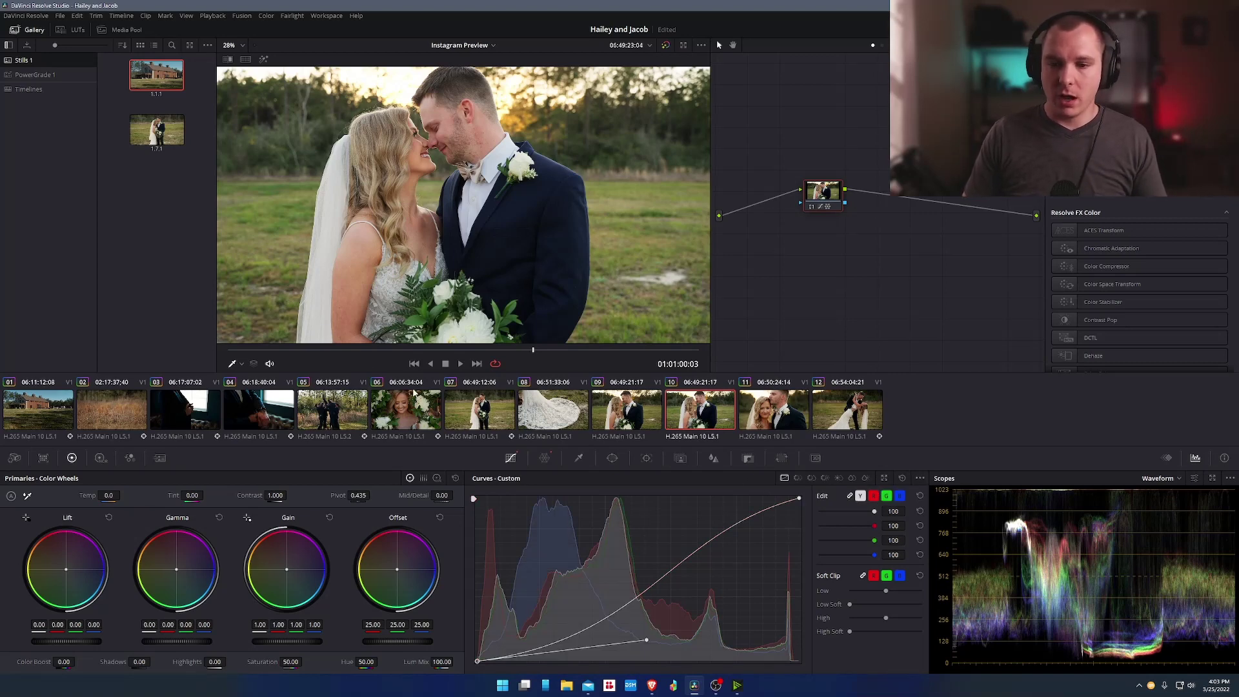
pyautogui.click(919, 478)
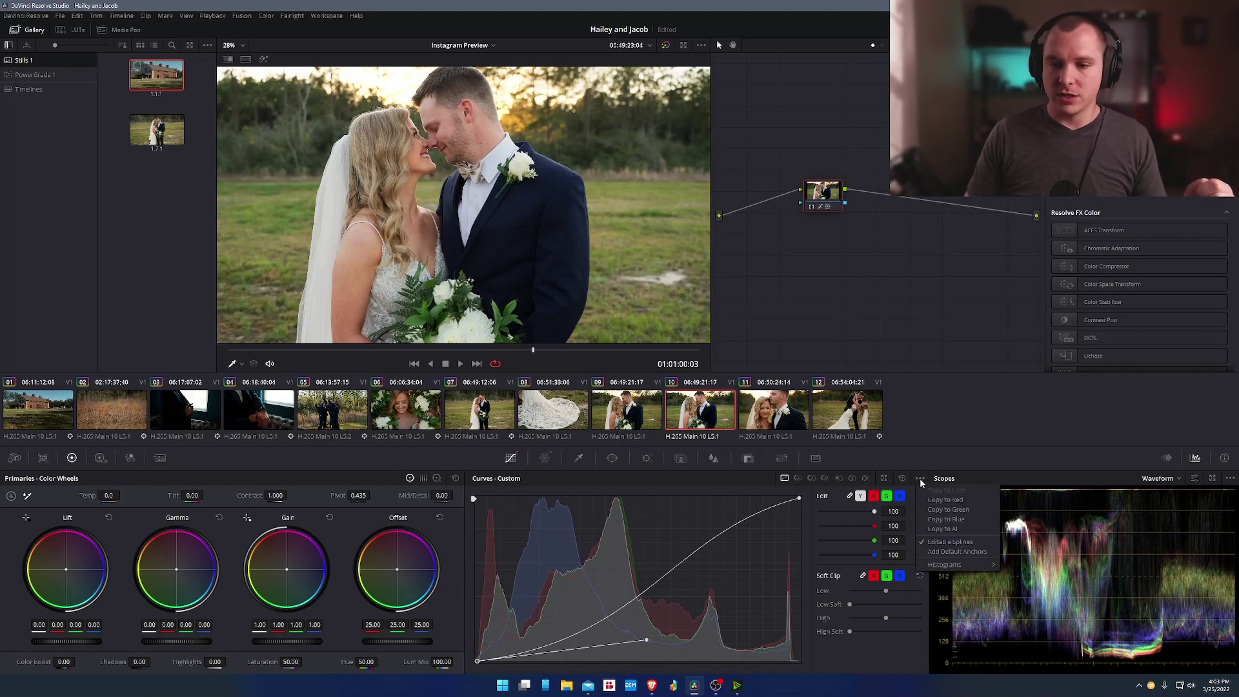
pyautogui.click(954, 543)
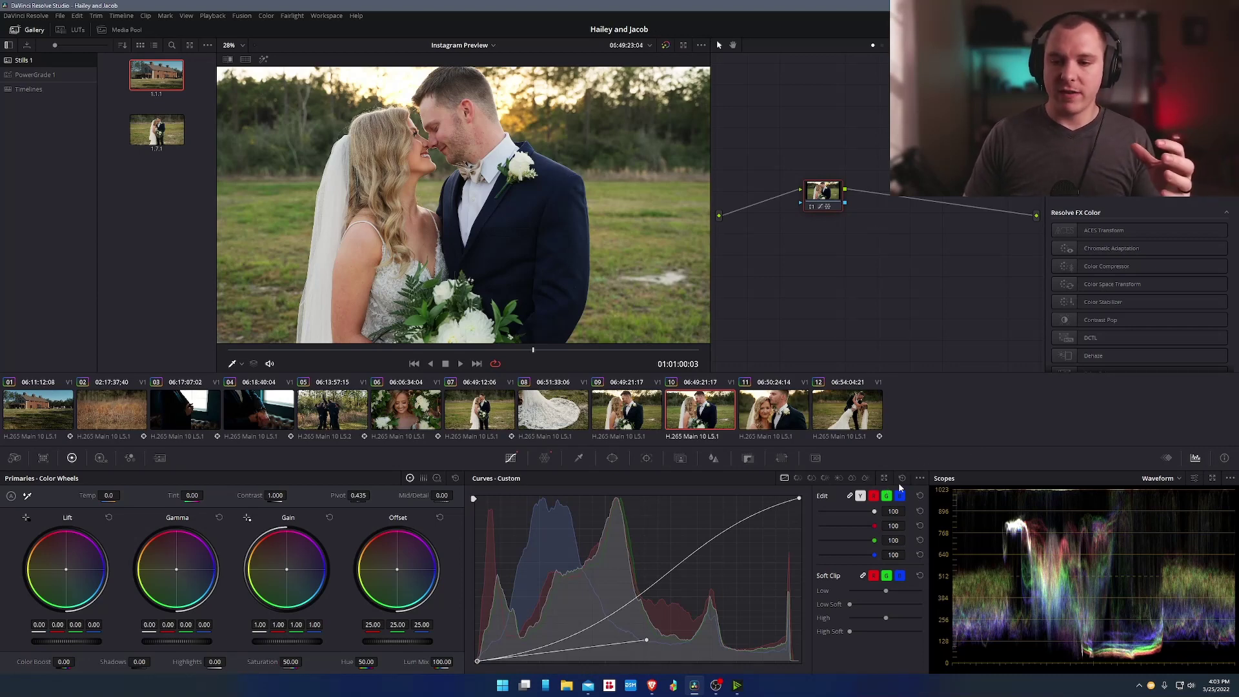
pyautogui.click(920, 479)
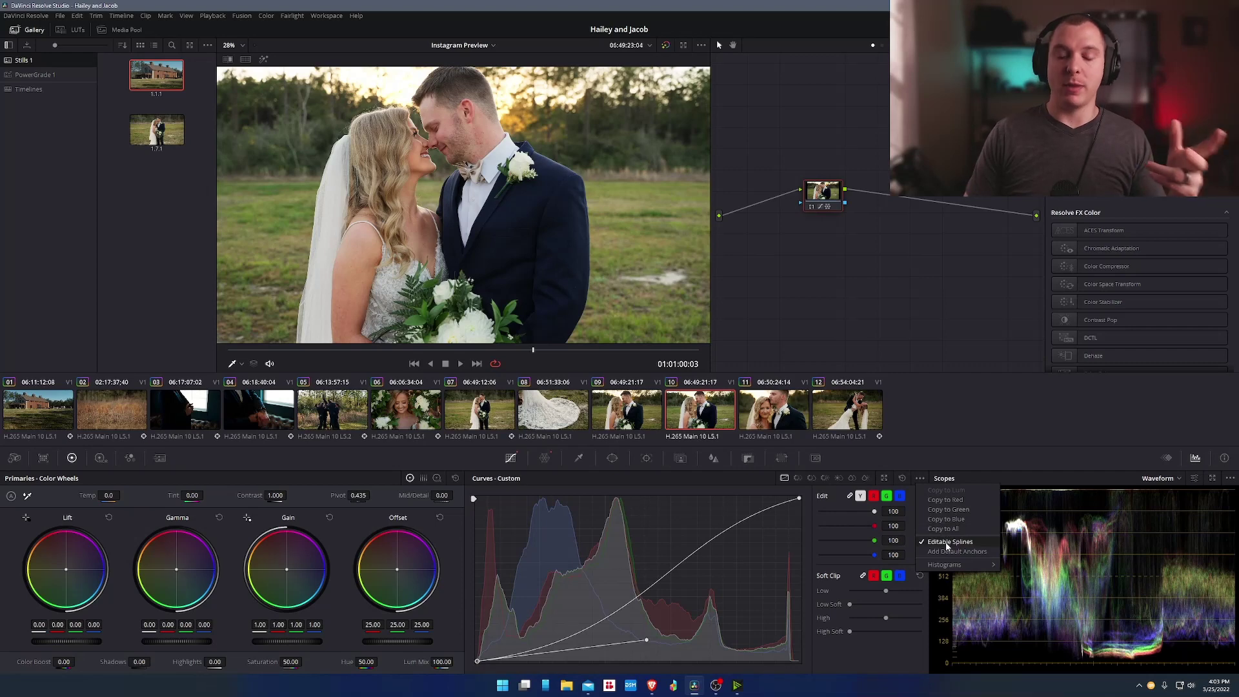
pyautogui.click(954, 440)
pyautogui.click(920, 479)
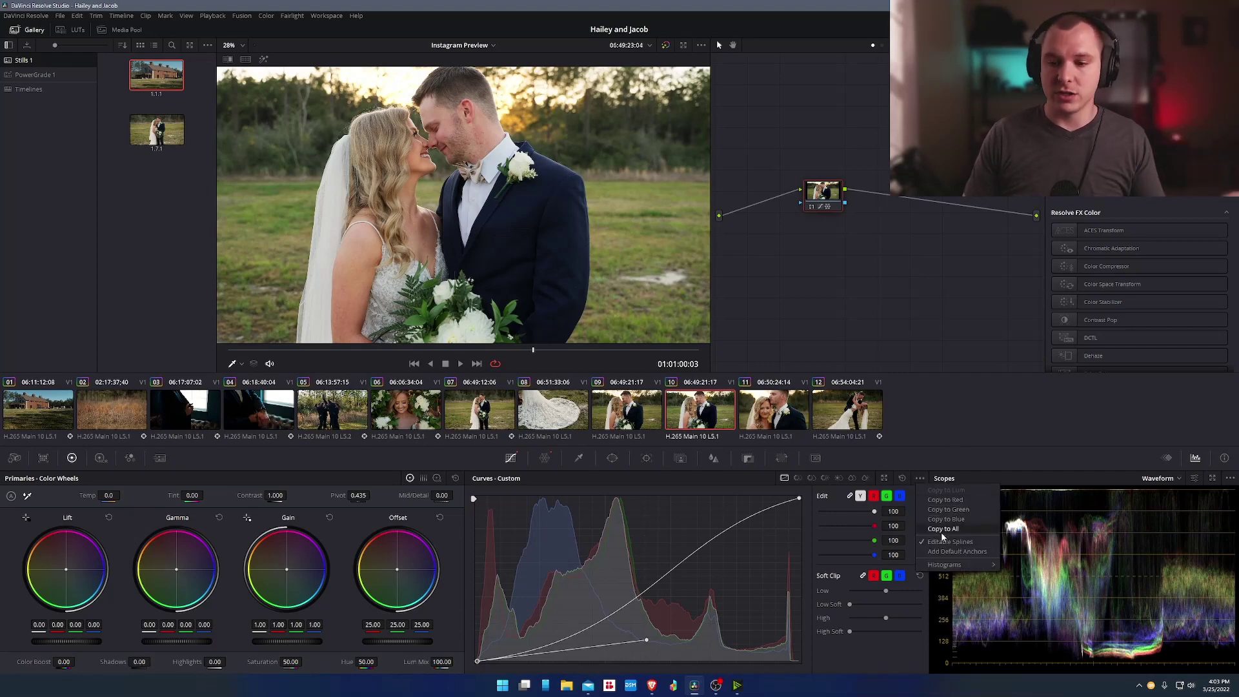
pyautogui.click(949, 465)
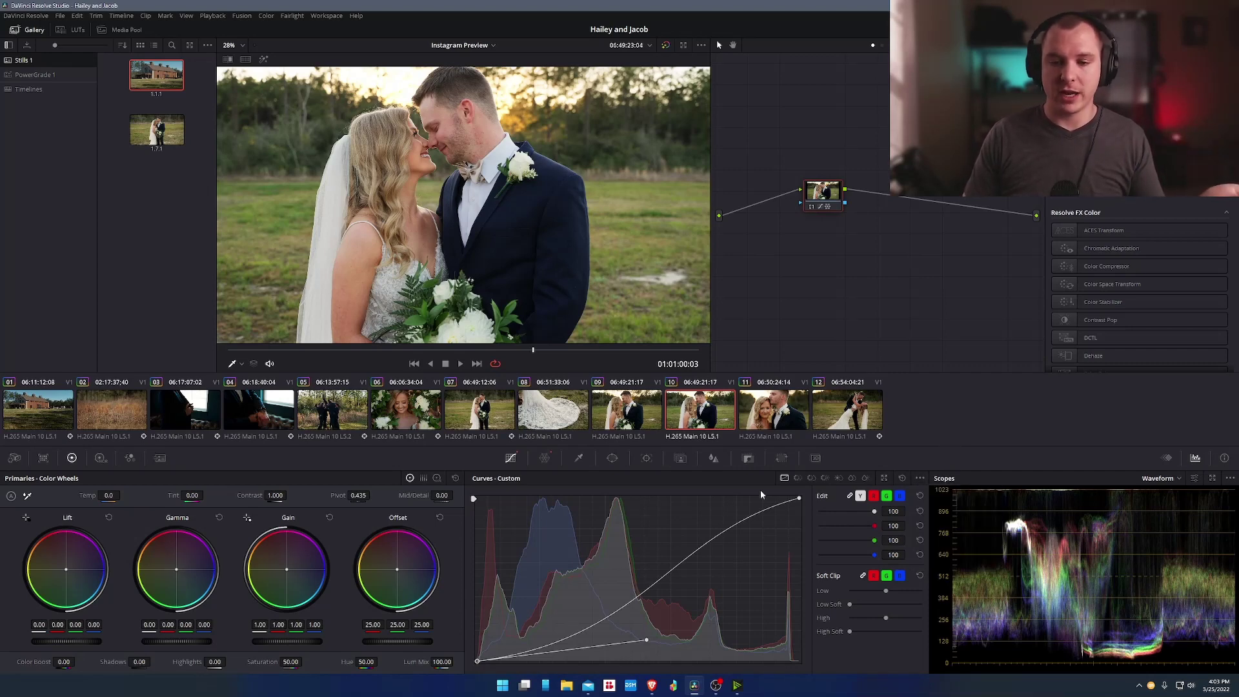
pyautogui.click(798, 501)
pyautogui.click(477, 661)
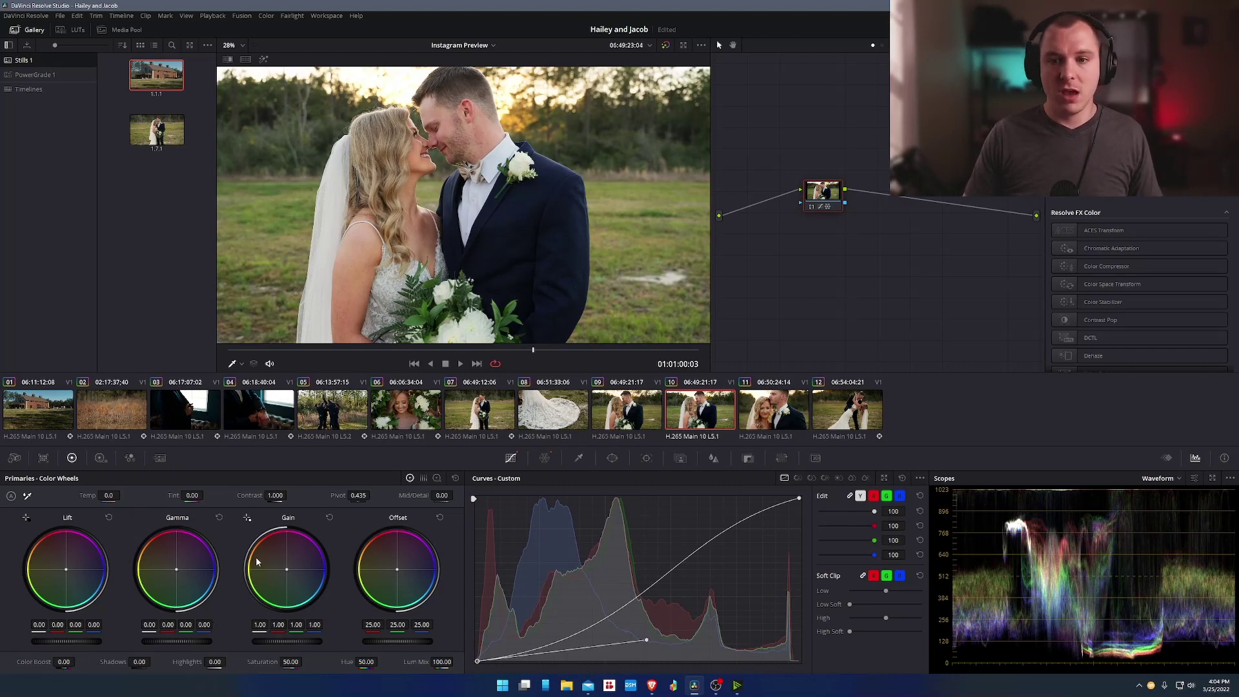
# Step: Step through clips 11 and 12 to check them, then return to clip 10
pyautogui.rightClick(786, 406)
pyautogui.click(747, 317)
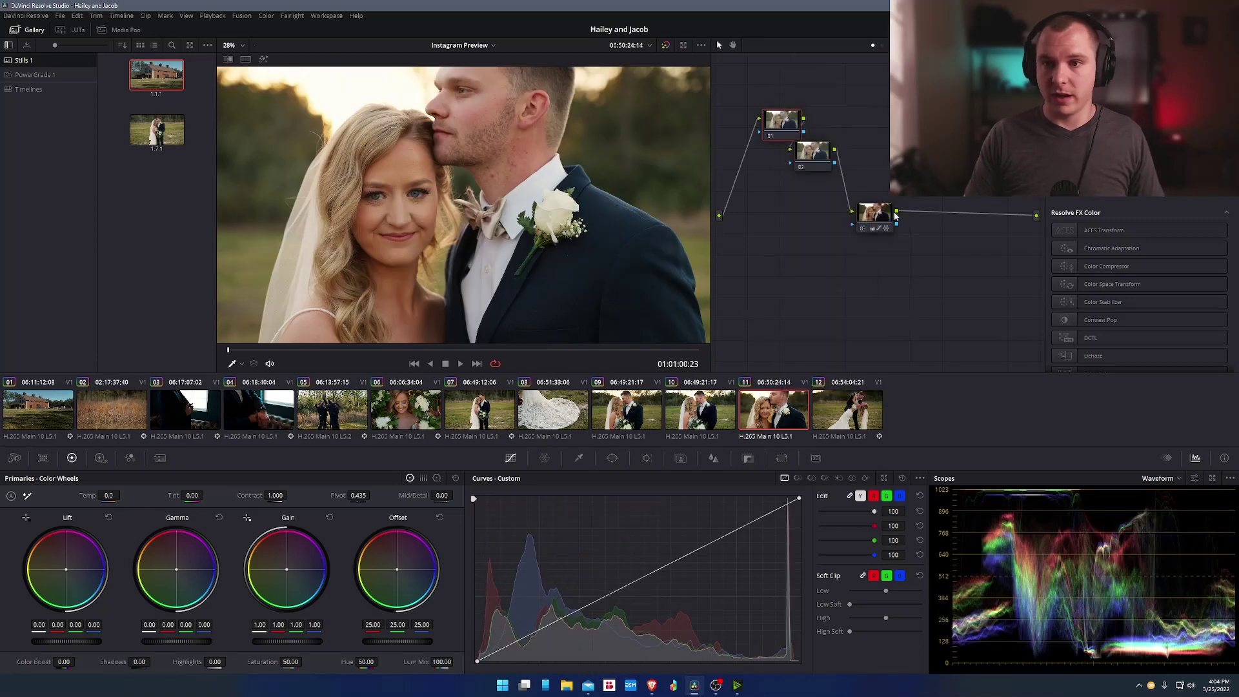
pyautogui.press('Down')
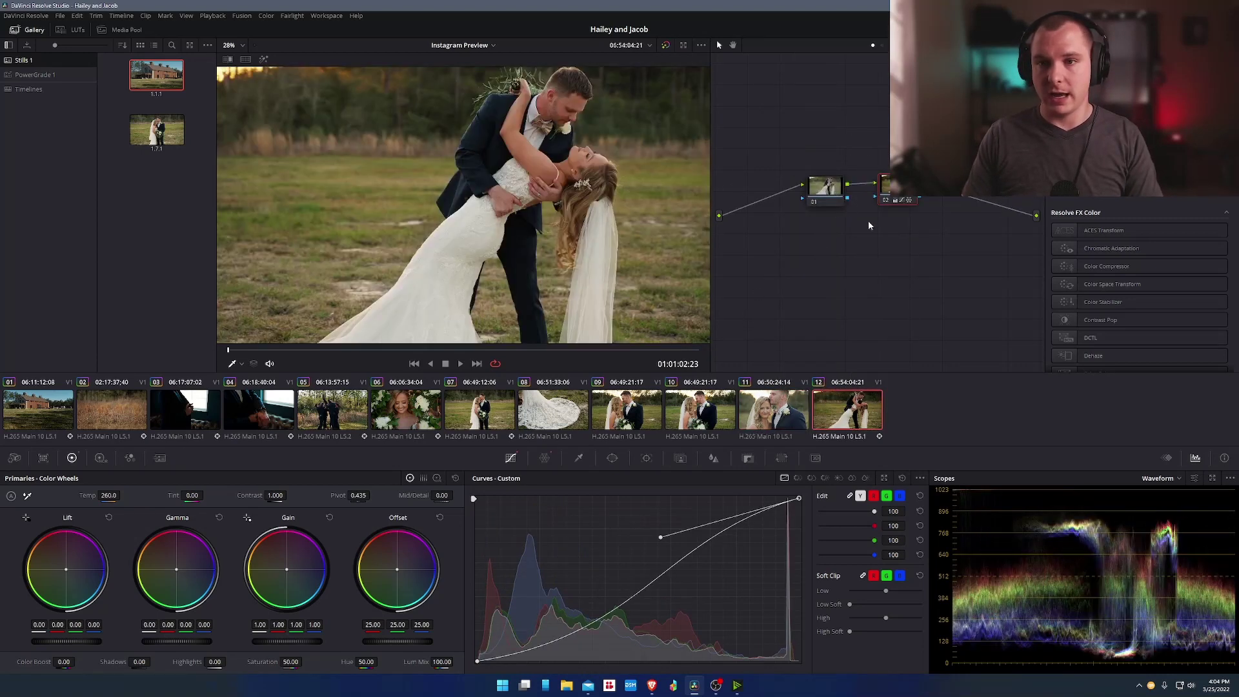
pyautogui.press('Up')
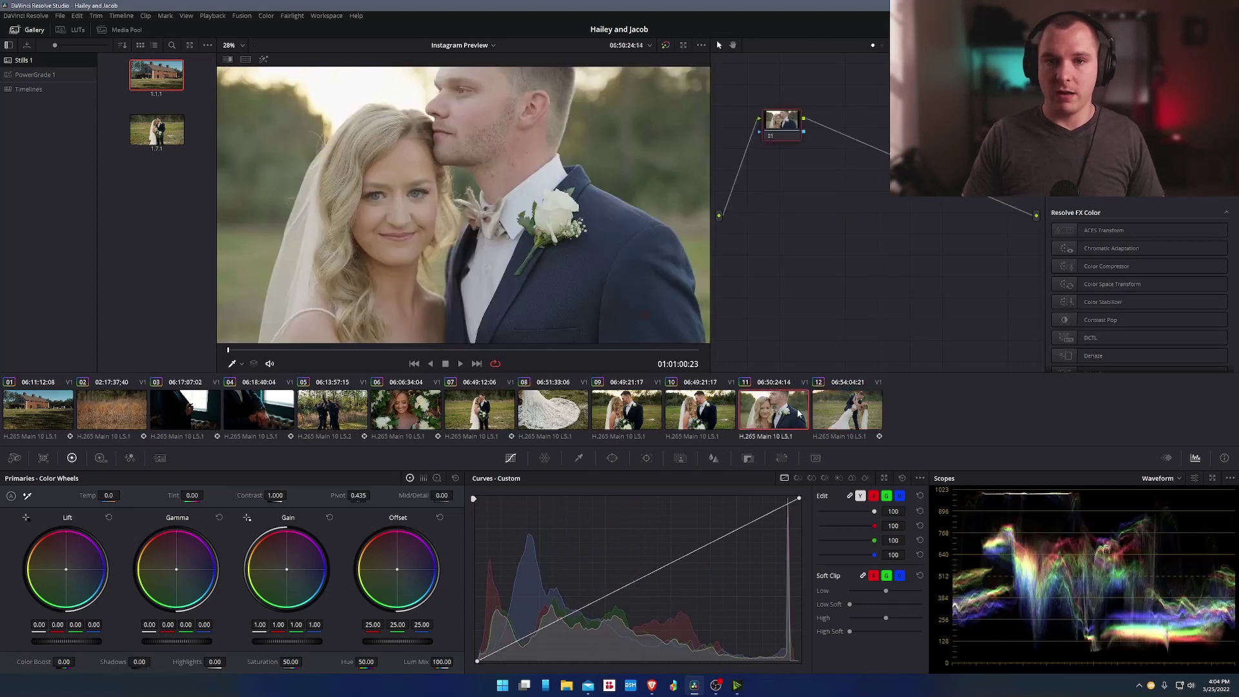
pyautogui.press('Down')
pyautogui.press('Up')
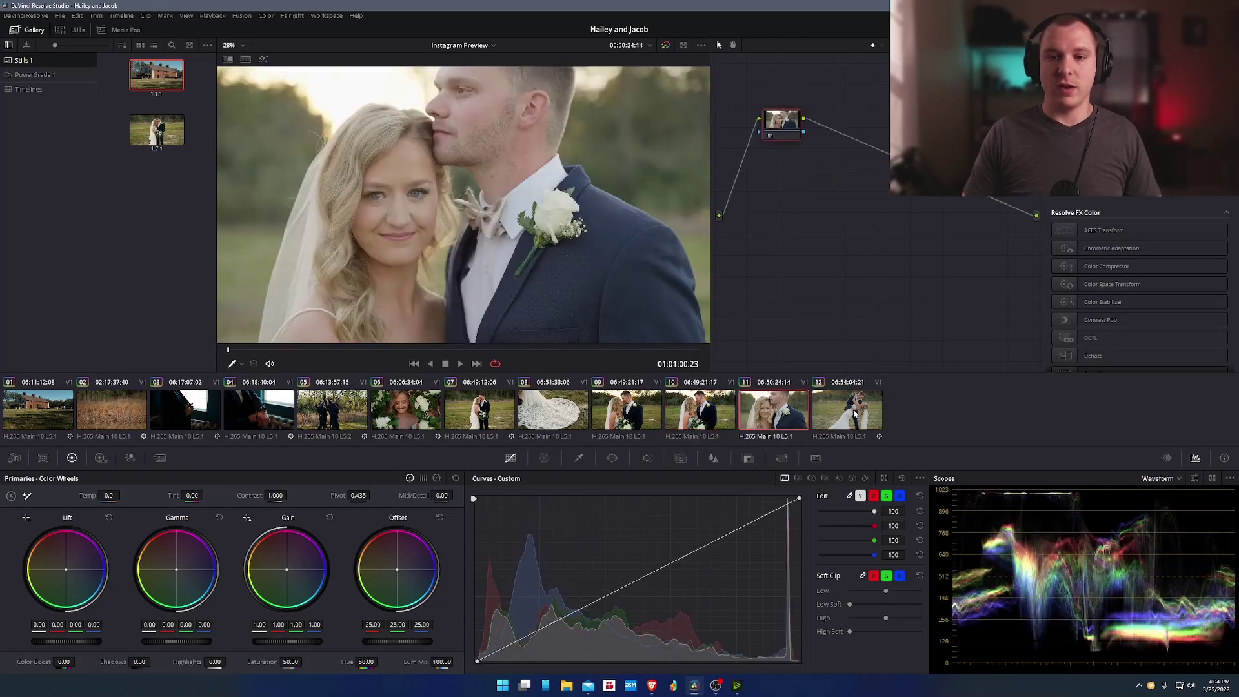
pyautogui.click(701, 412)
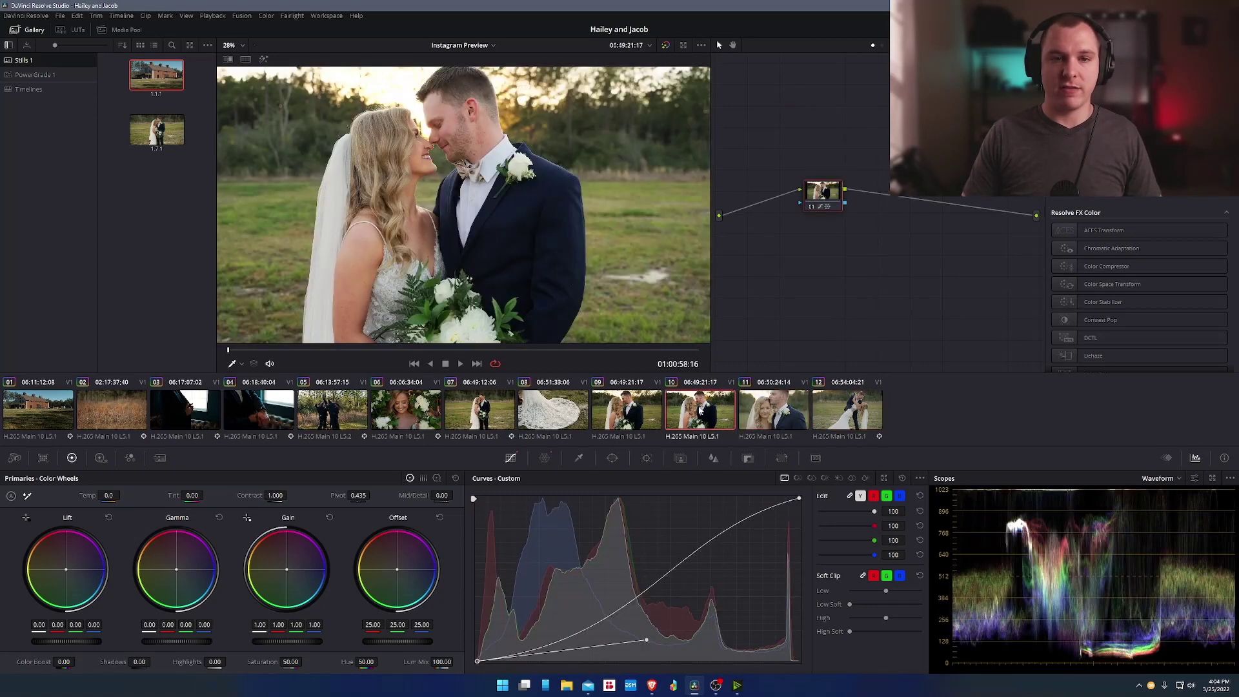
# Step: Grab a still of clip 10's grade and select clip 11 as a target
pyautogui.rightClick(436, 155)
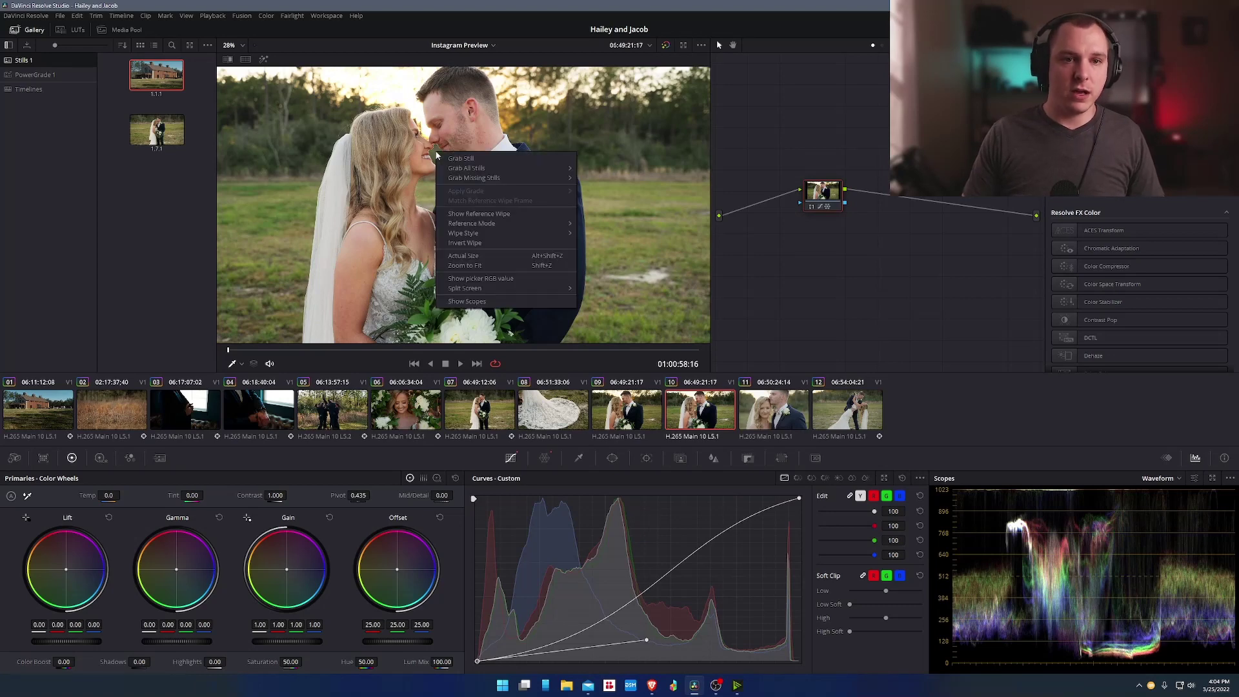
pyautogui.click(462, 158)
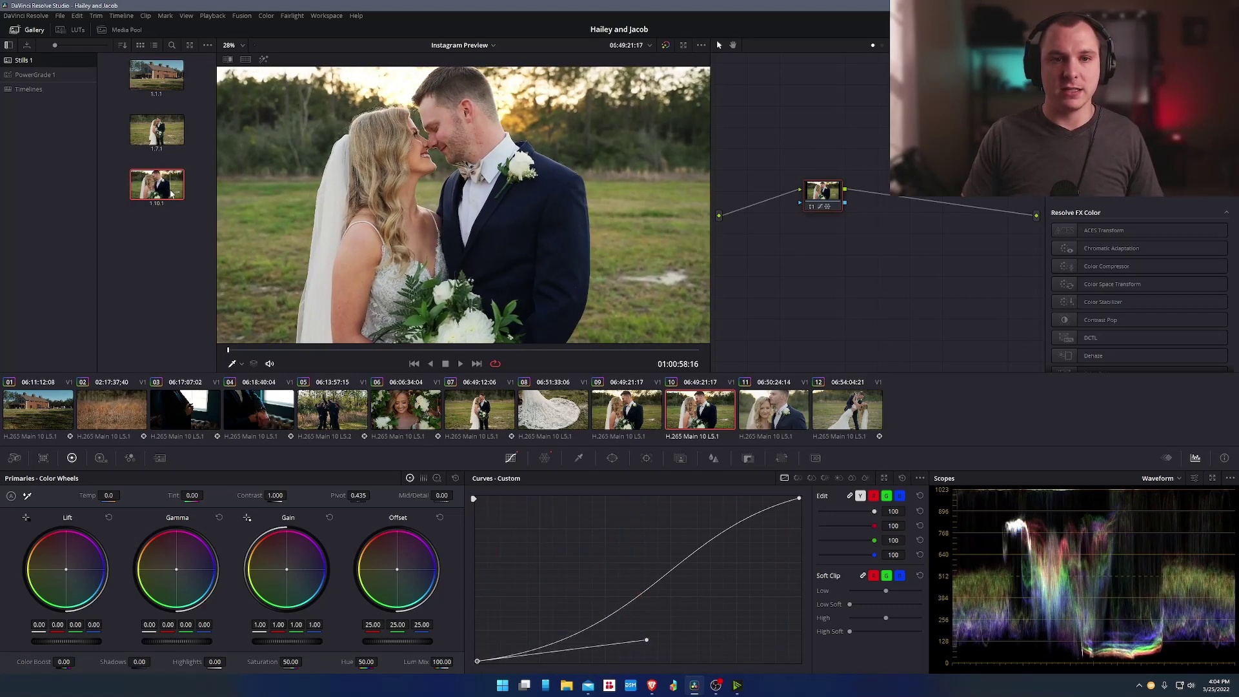
pyautogui.click(797, 415)
# Step: Add clip 12 to the target selection and bring up still 1.10.1's context menu
pyautogui.keyDown('ctrl'); pyautogui.click(860, 410); pyautogui.keyUp('ctrl')
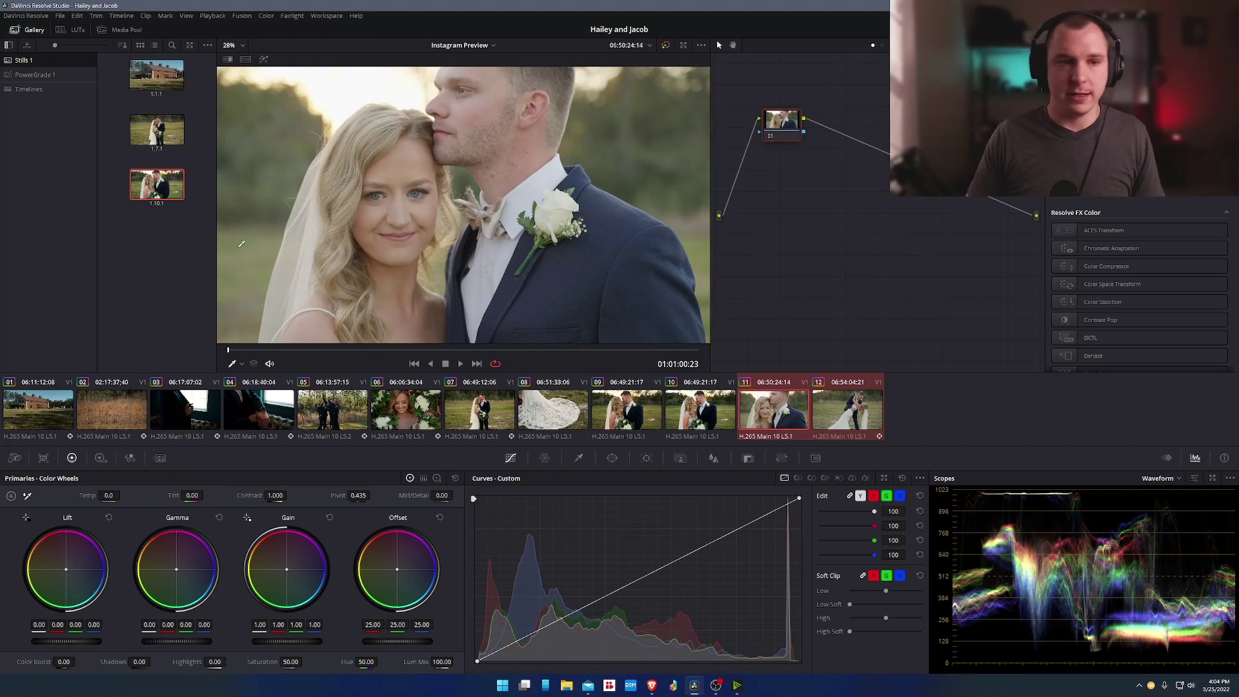
pyautogui.rightClick(164, 188)
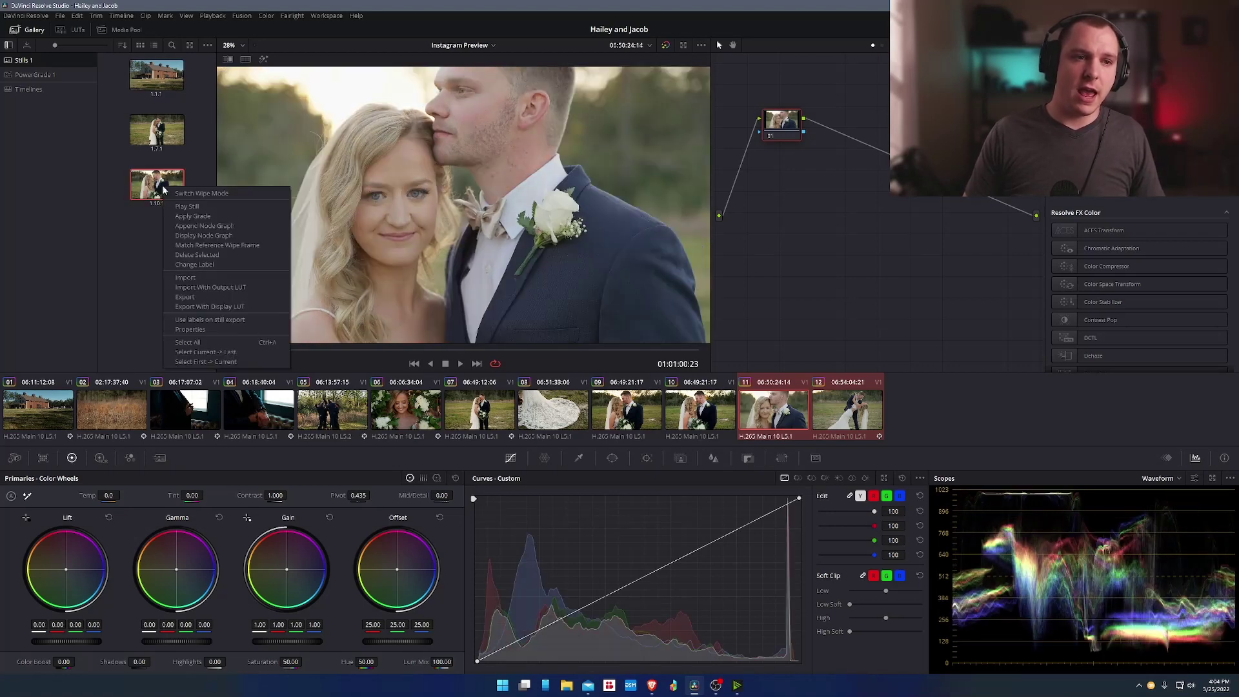
# Step: Append still 1.10.1's node graph and nudge the new node 02 into place
pyautogui.click(199, 227)
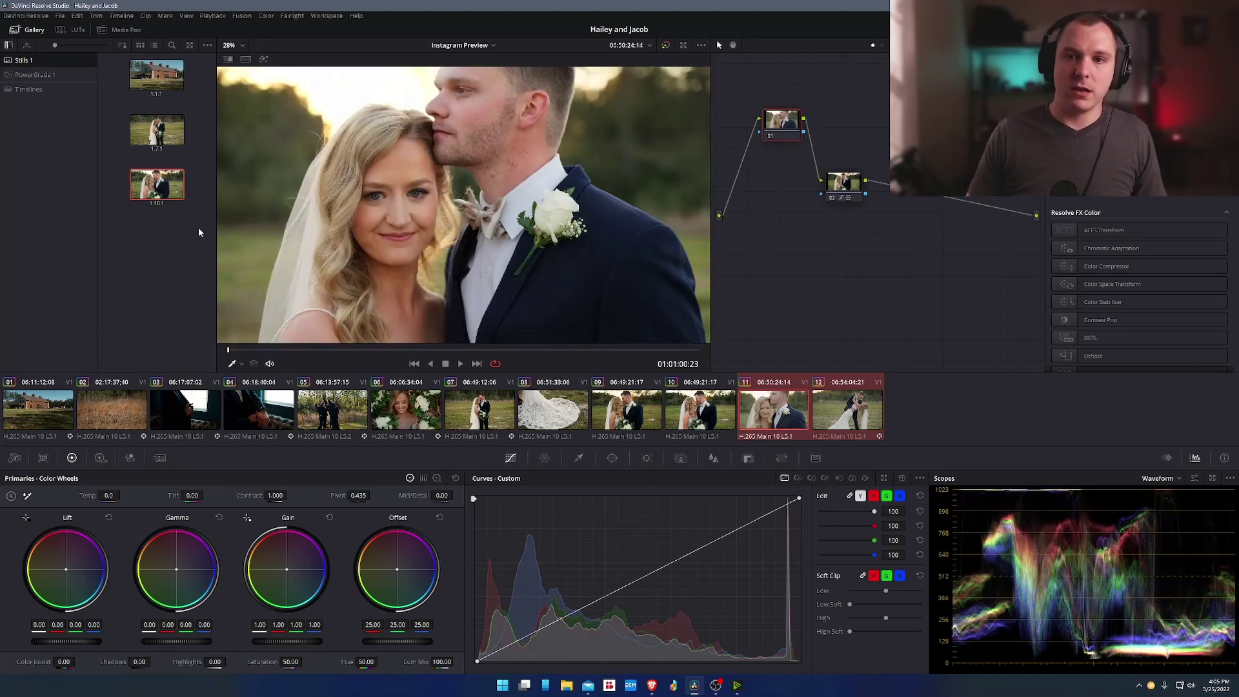
pyautogui.click(858, 158)
pyautogui.moveTo(862, 163); pyautogui.dragTo(878, 157)
# Step: Play back clips 12 and 11 to review the appended S-curve, then return to clip 10
pyautogui.click(857, 417)
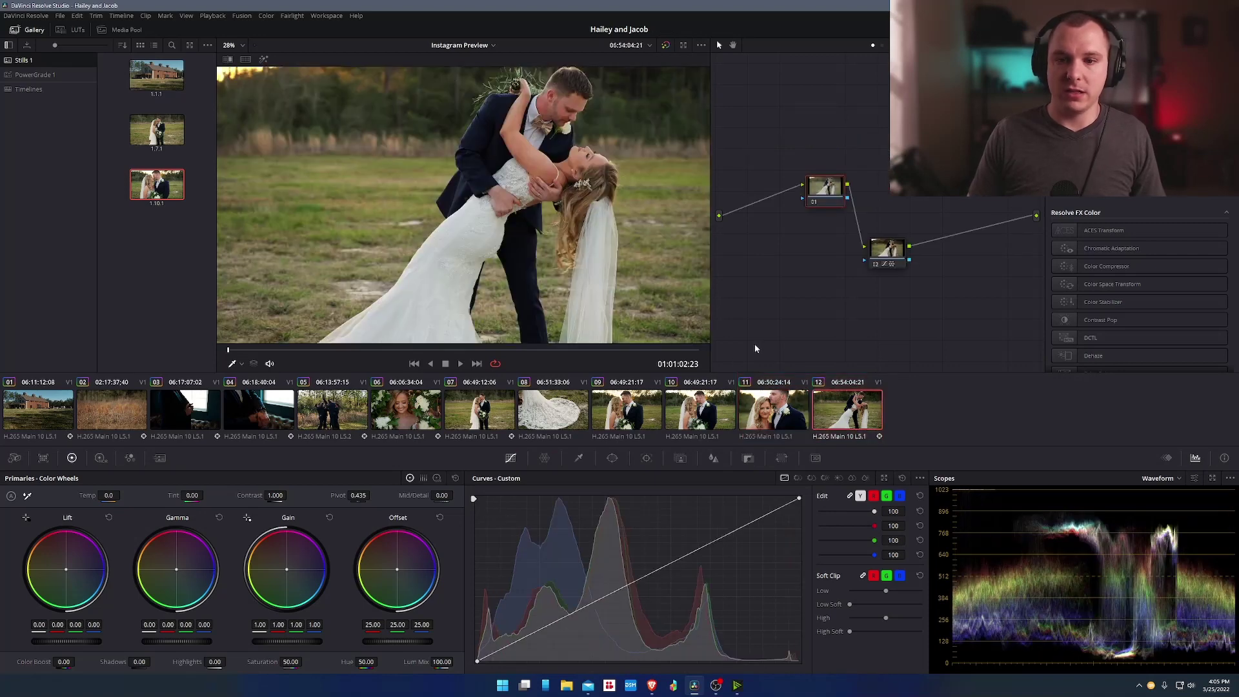
pyautogui.press('space')
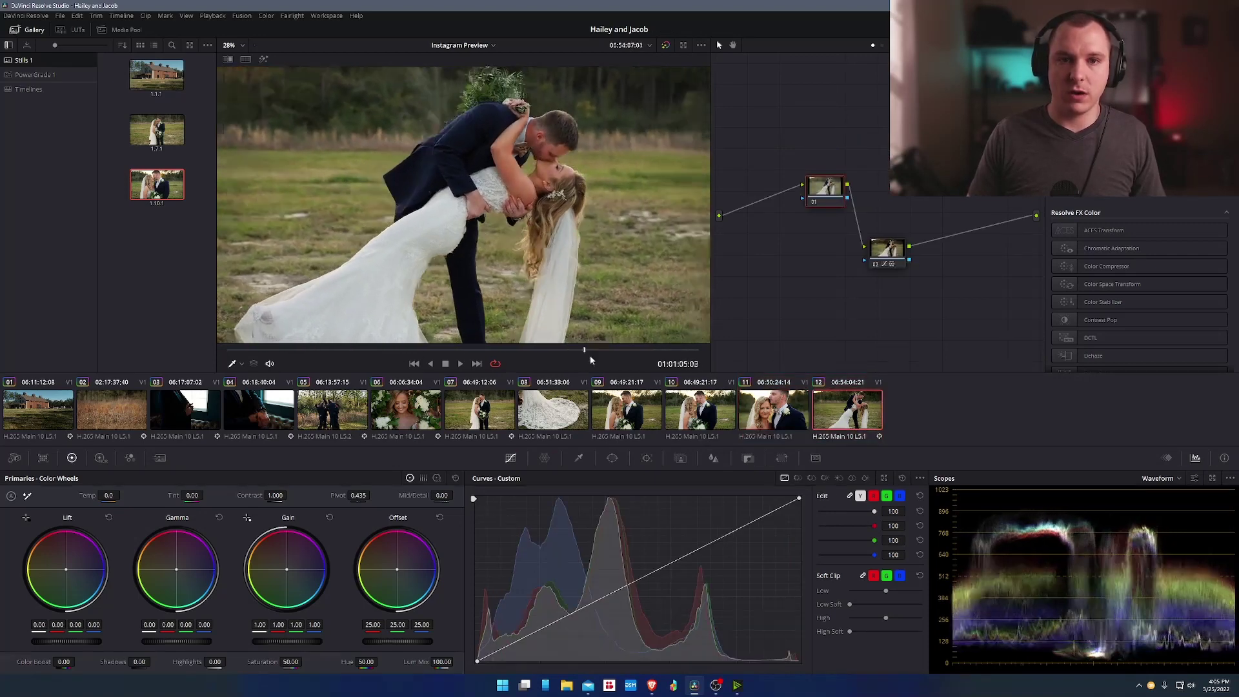
pyautogui.click(273, 352)
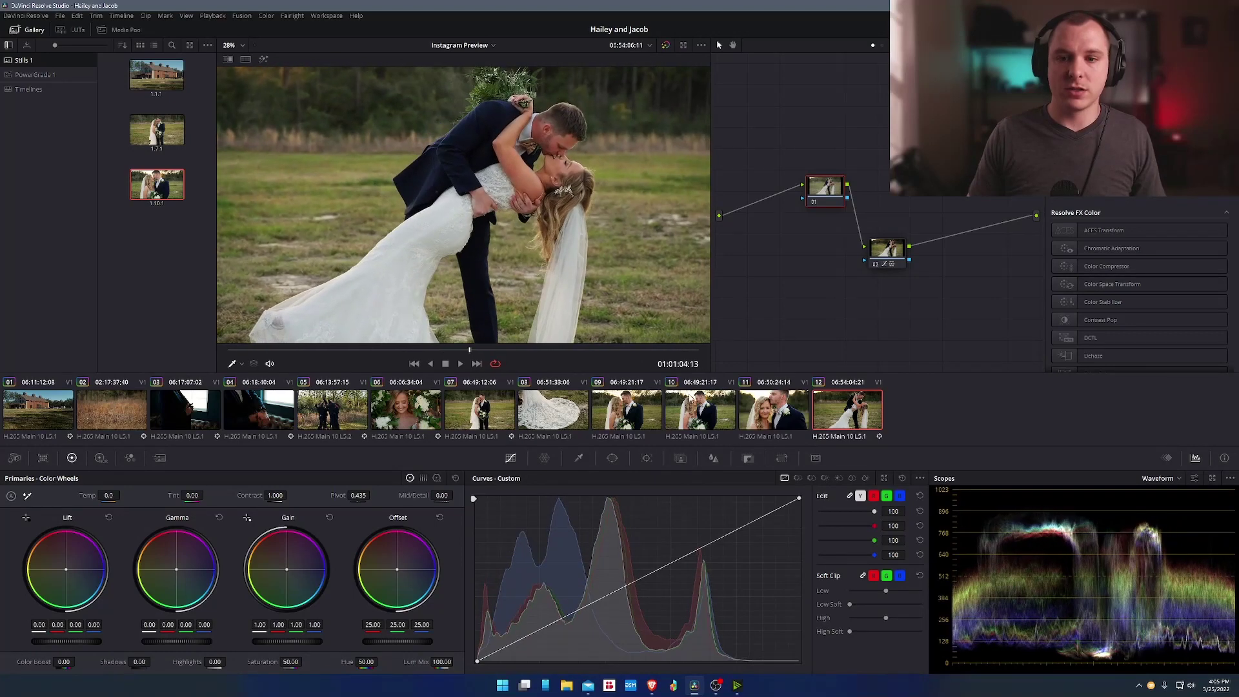
pyautogui.press('Up')
pyautogui.press('space')
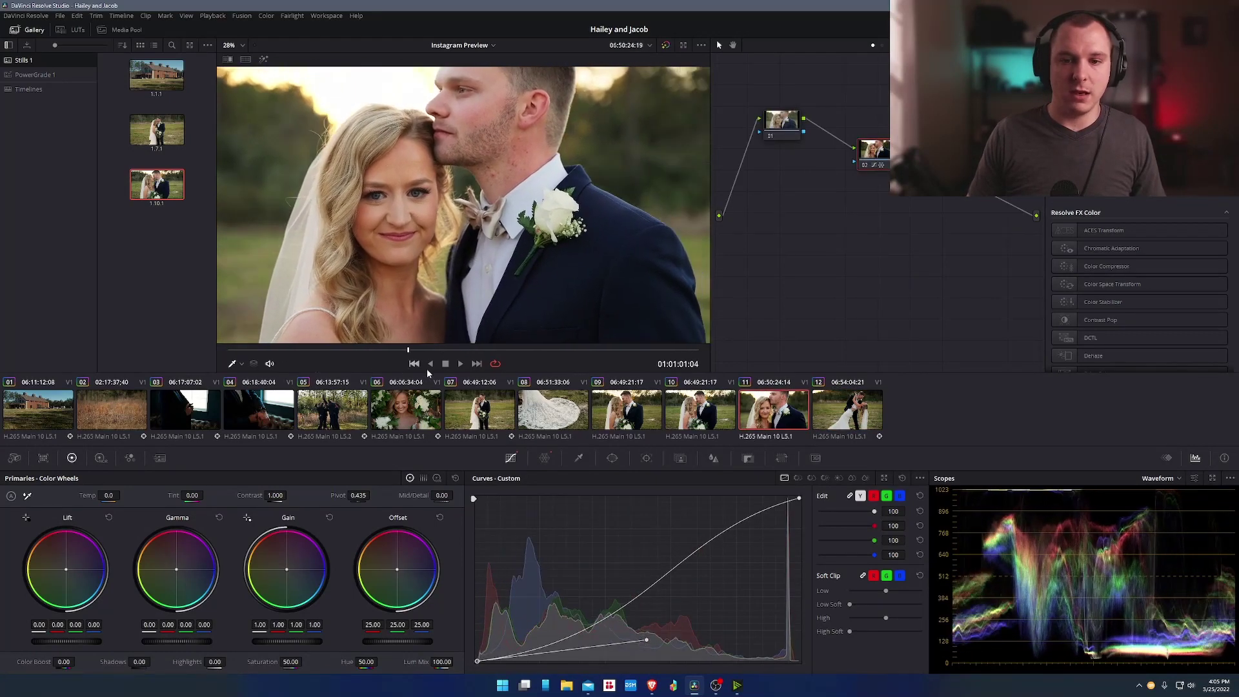
pyautogui.press('Up')
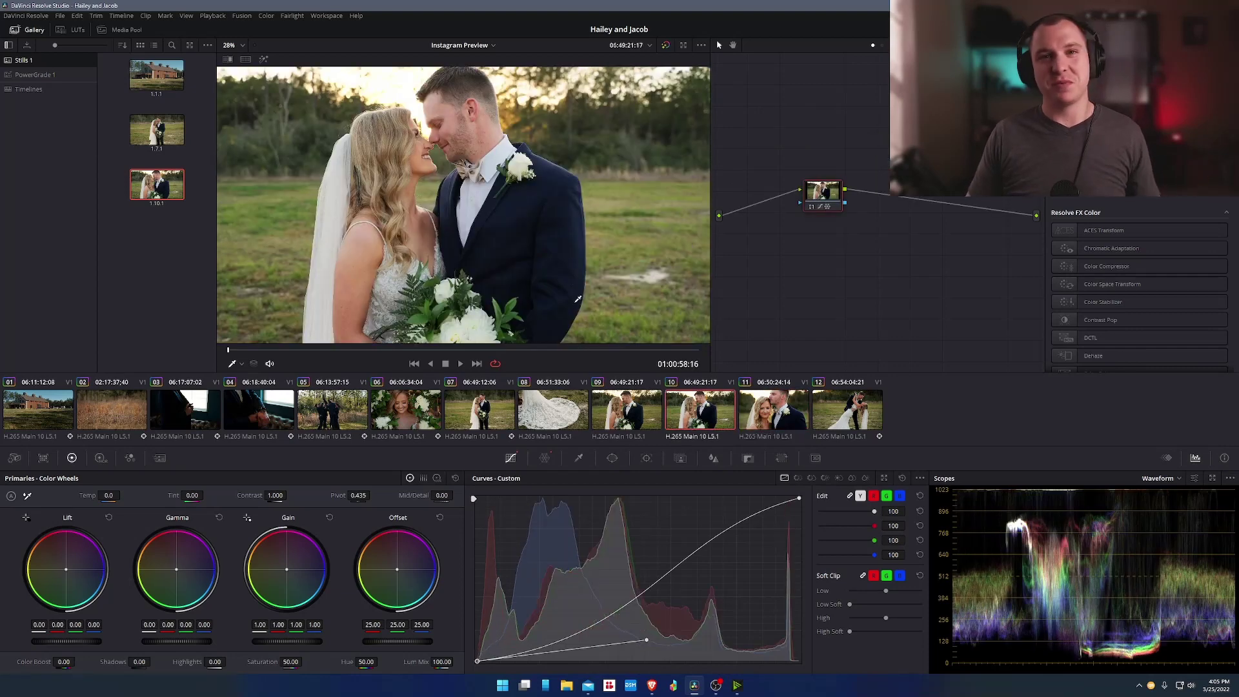